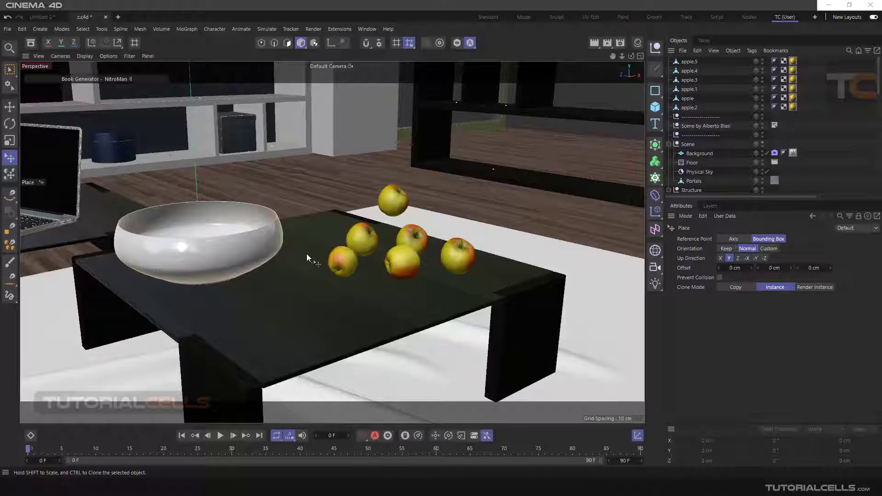
- Frame the coffee table, white bowl and apples in view with the Place tool active
click(9, 109)
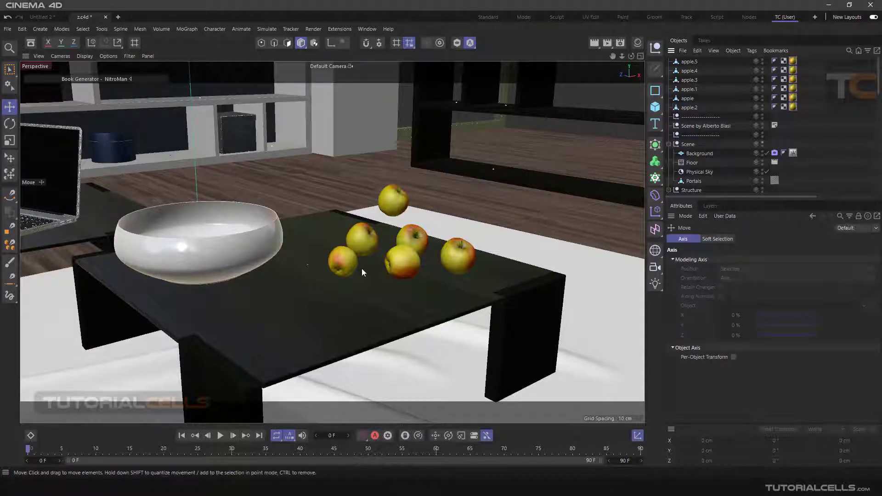
alt+drag(362, 268, 387, 265)
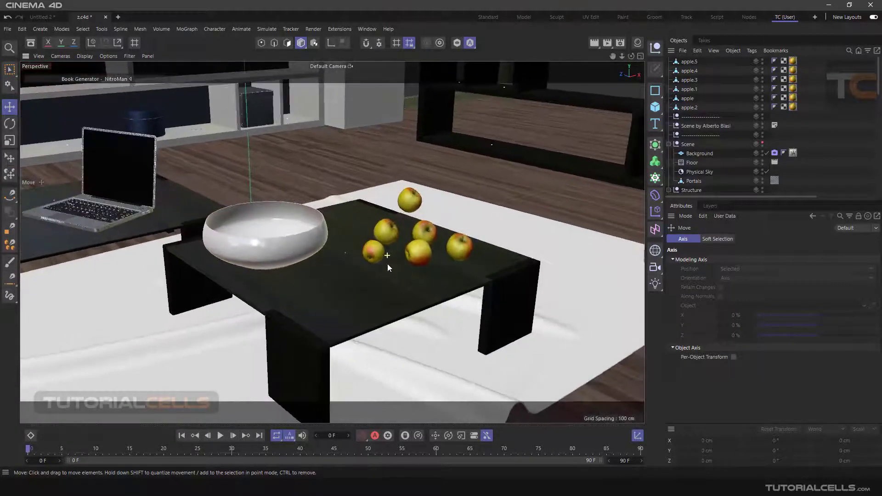
click(8, 159)
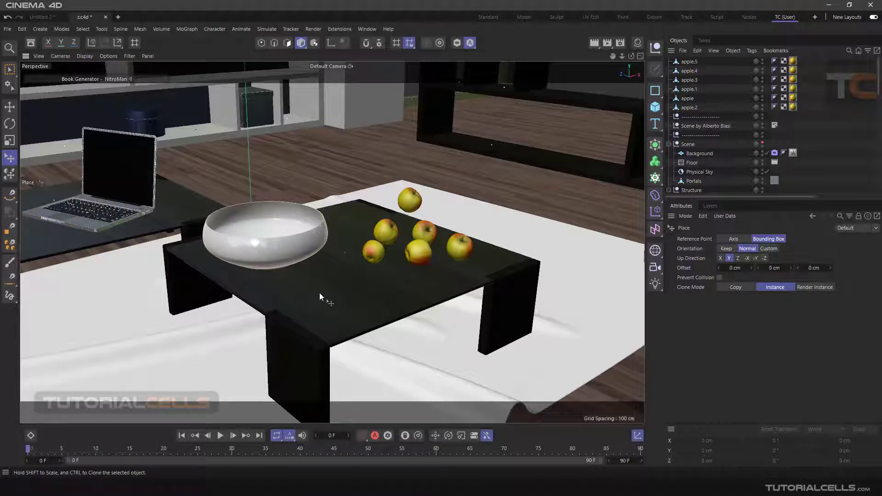
scroll(340, 288, up, 5)
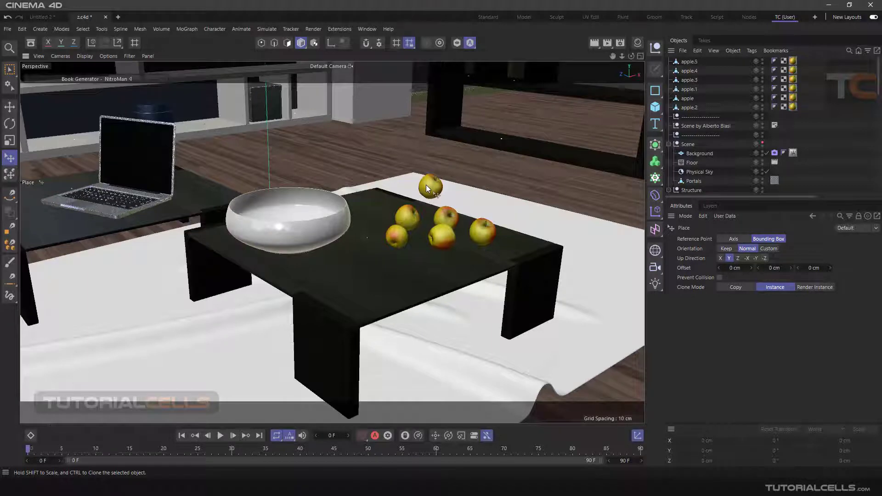
scroll(426, 185, up, 5)
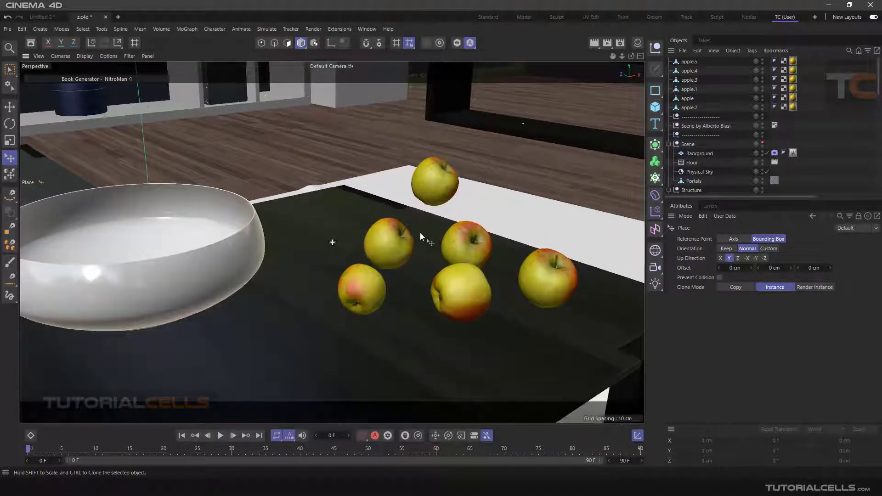
middle_drag(420, 232, 435, 182)
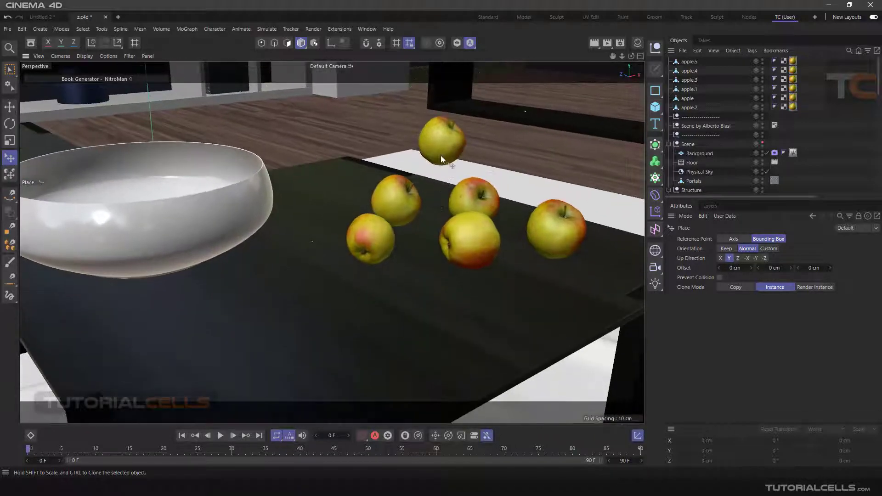
middle_drag(352, 165, 402, 184)
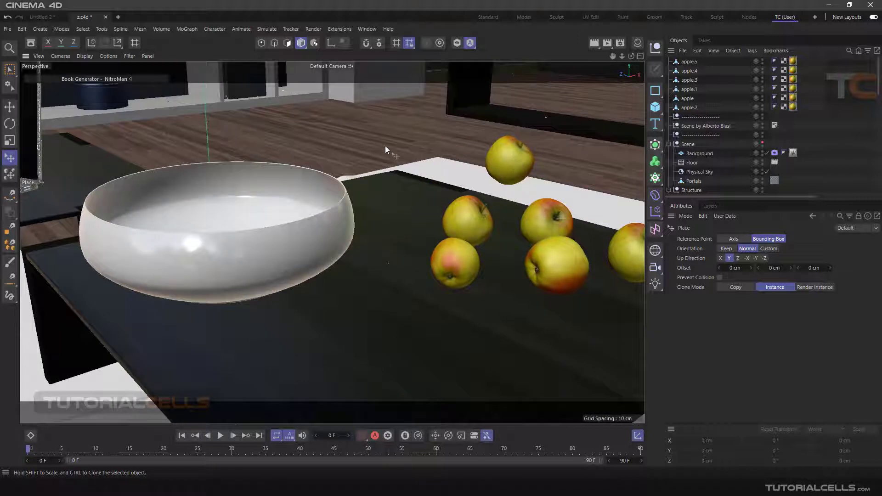
- Set the floating apple.5 down on the table and slide it next to the bowl
click(500, 159)
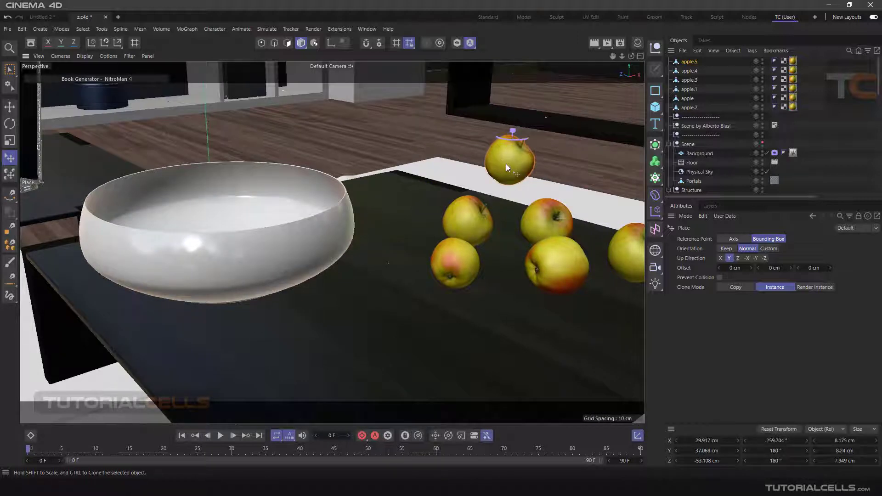
drag(497, 164, 414, 184)
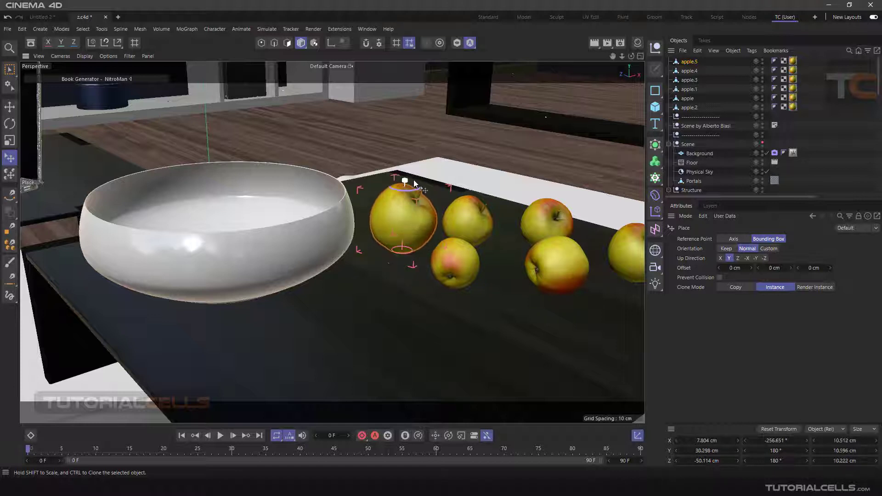
alt+middle_drag(400, 241, 421, 237)
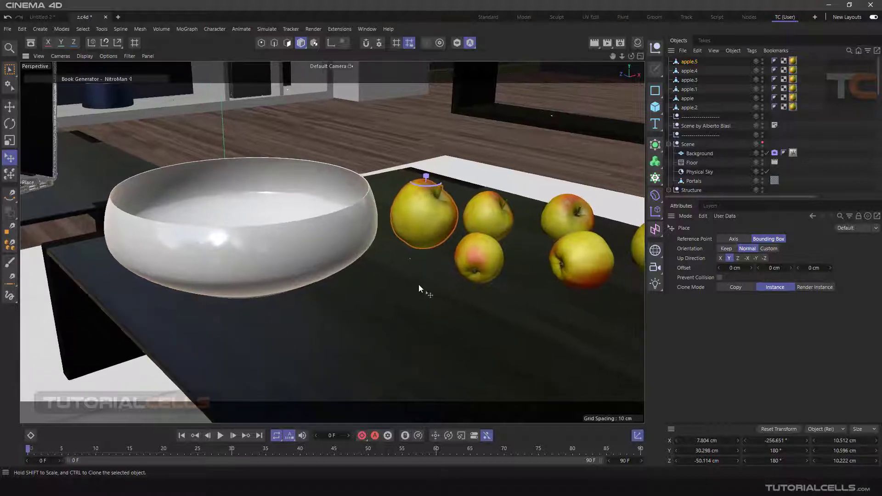
drag(421, 295, 249, 244)
- Drop apple.5 inside the white bowl and view it from a higher angle
drag(285, 186, 226, 187)
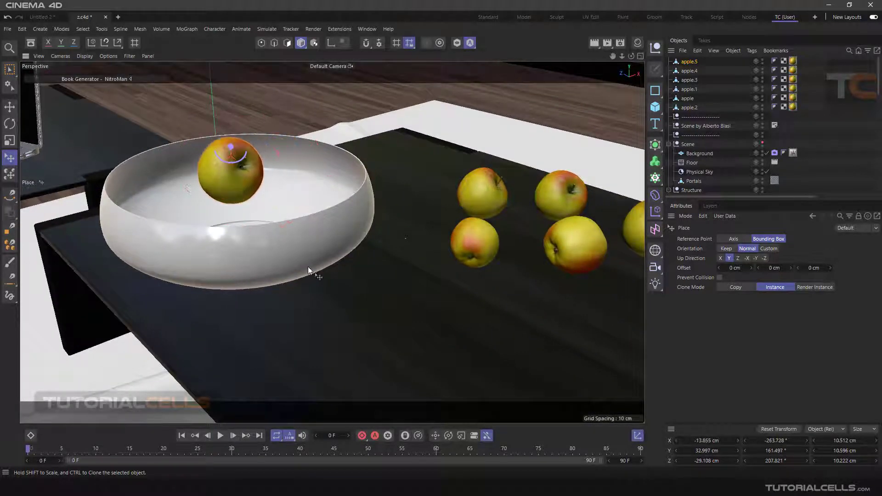
scroll(310, 269, down, 3)
alt+drag(319, 263, 320, 210)
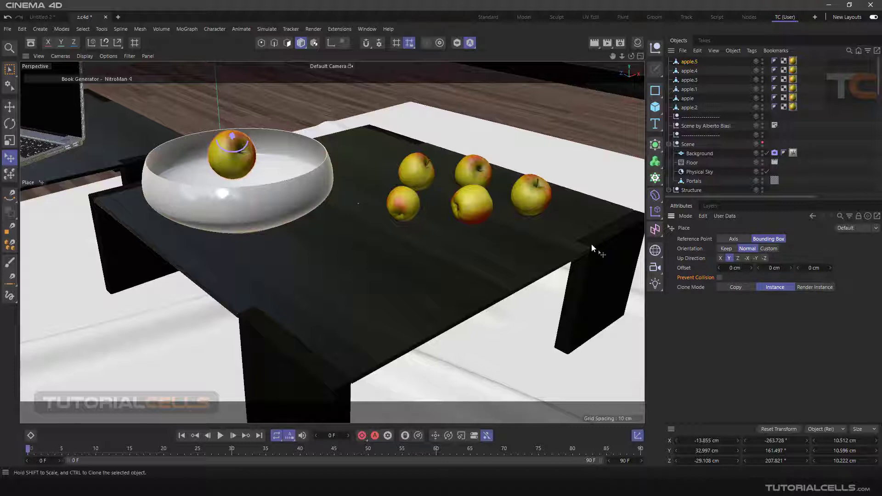
- Move the smaller apple.4 from the table into the bowl
drag(473, 205, 472, 210)
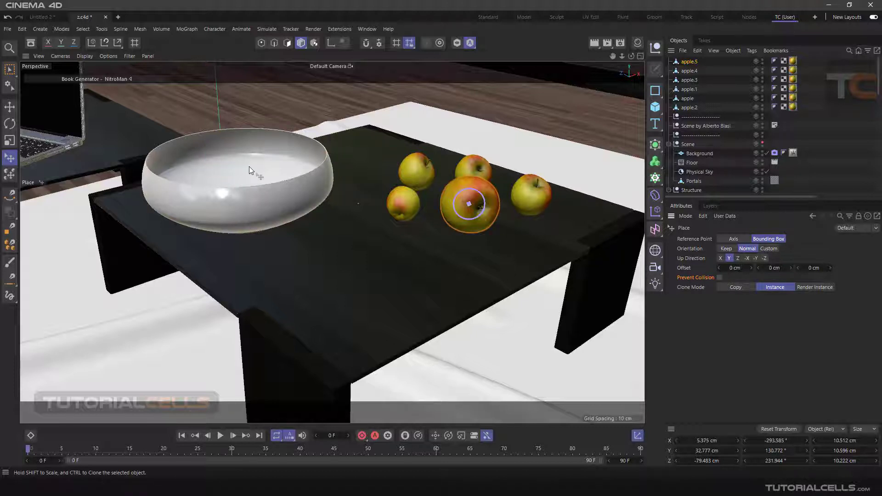
drag(250, 171, 362, 182)
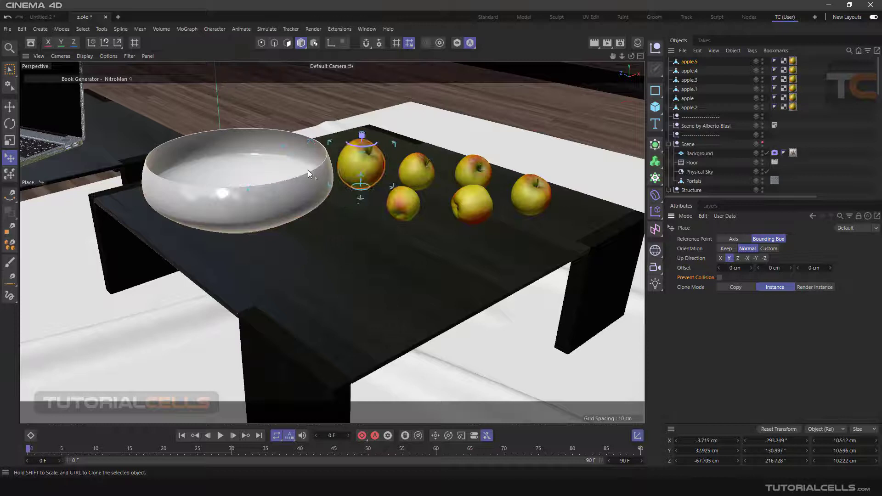
drag(308, 172, 320, 185)
drag(409, 203, 266, 155)
scroll(266, 156, up, 5)
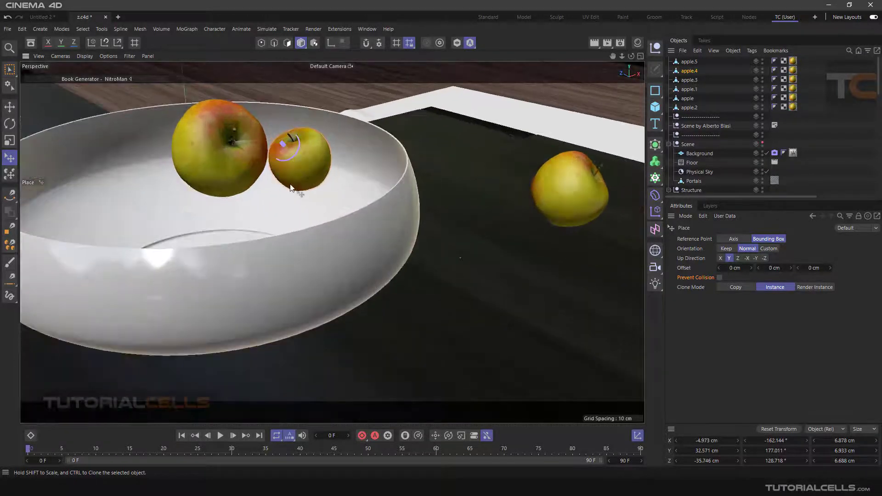
- Turn on Prevent Collision and place the small apple inside the bowl
click(720, 278)
drag(138, 196, 381, 156)
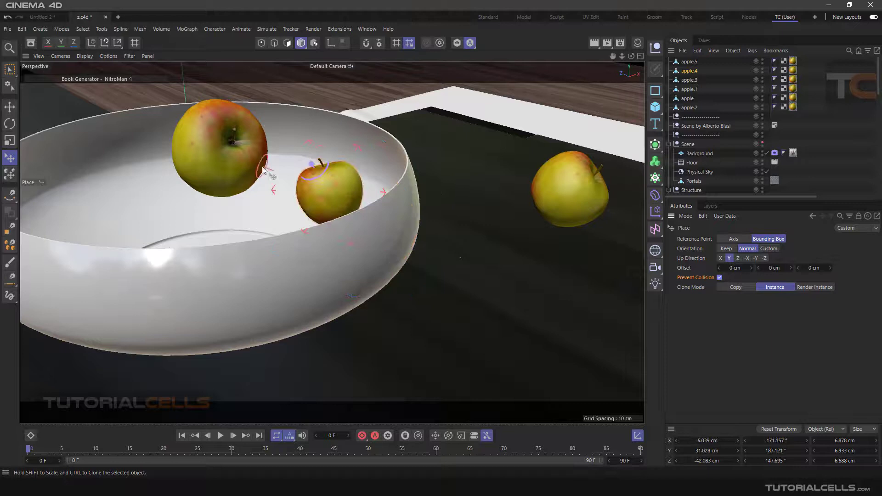
mouse_move(277, 188)
alt+mouse_down()
mouse_move(354, 187)
mouse_move(285, 175)
alt+mouse_up()
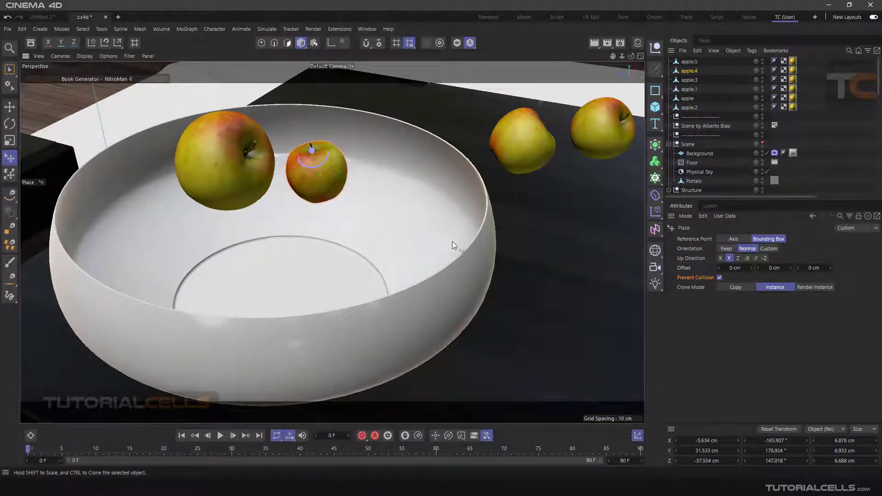
- Turn Prevent Collision off and push the small apple against the big apple
click(720, 278)
drag(325, 184, 279, 173)
scroll(472, 234, down, 2)
alt+drag(472, 234, 445, 213)
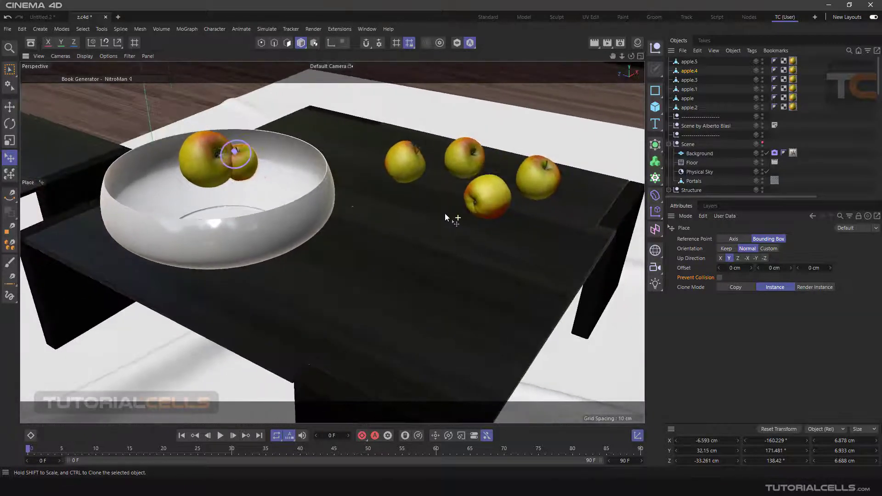
scroll(225, 158, up, 1)
alt+drag(225, 158, 256, 178)
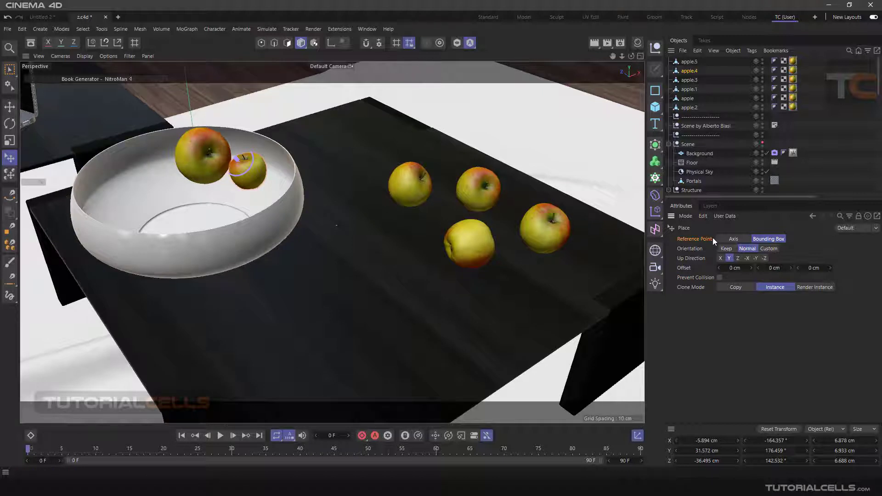
- Set apple.3's Reference Point to Axis and stack it on the front apple
click(536, 221)
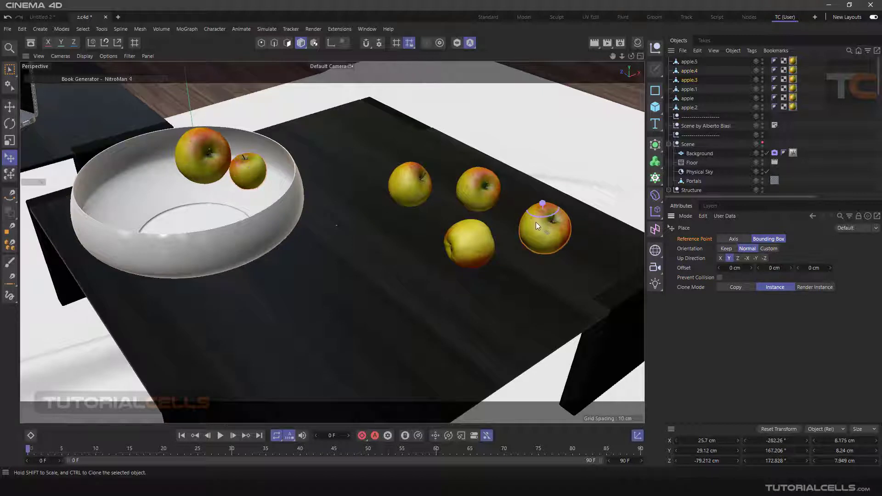
click(731, 238)
scroll(547, 232, up, 3)
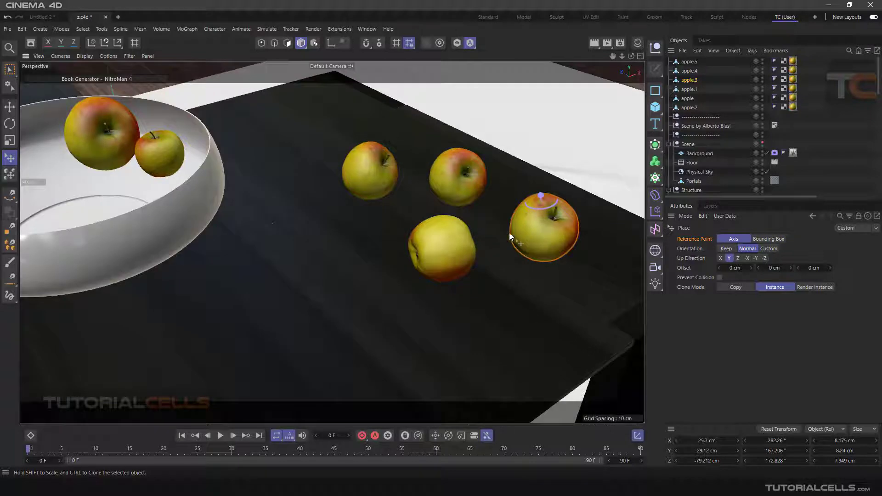
mouse_move(464, 236)
mouse_down()
mouse_move(453, 239)
mouse_move(446, 213)
mouse_move(442, 234)
mouse_move(433, 228)
mouse_move(465, 218)
mouse_move(450, 242)
mouse_move(394, 183)
mouse_up()
- Reposition apple.3 so it rests on top of the other apples
scroll(445, 240, up, 5)
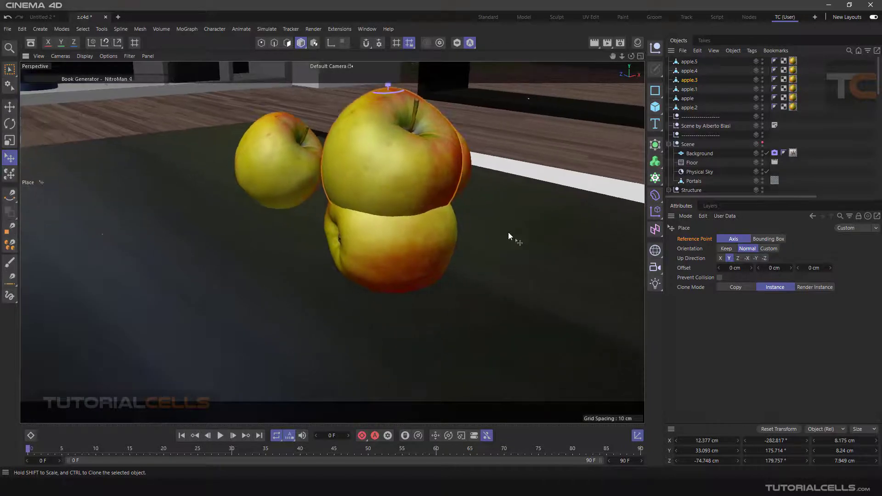
drag(508, 232, 545, 226)
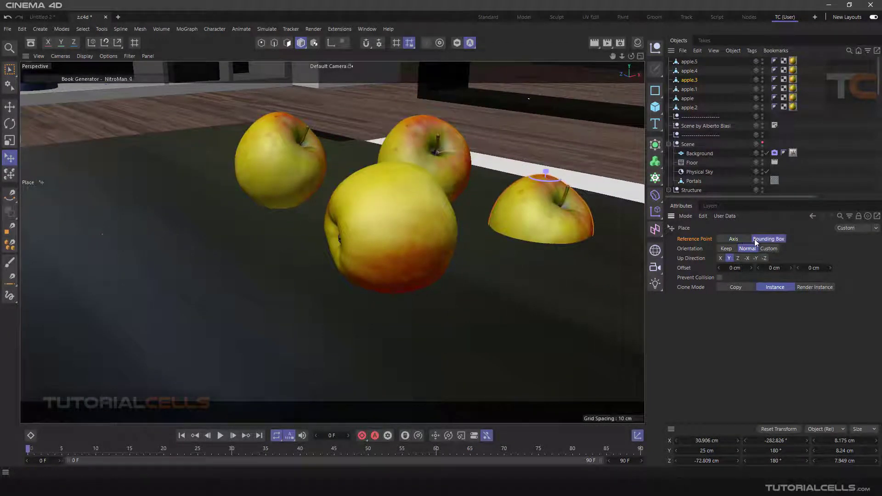
drag(597, 234, 305, 195)
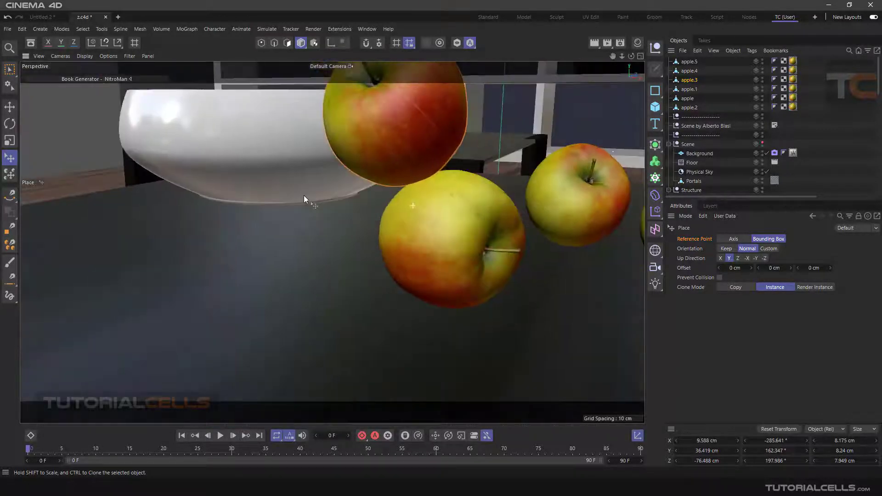
mouse_move(423, 203)
mouse_down()
mouse_move(450, 178)
mouse_move(433, 217)
mouse_move(421, 215)
mouse_move(432, 217)
mouse_up()
scroll(448, 182, down, 2)
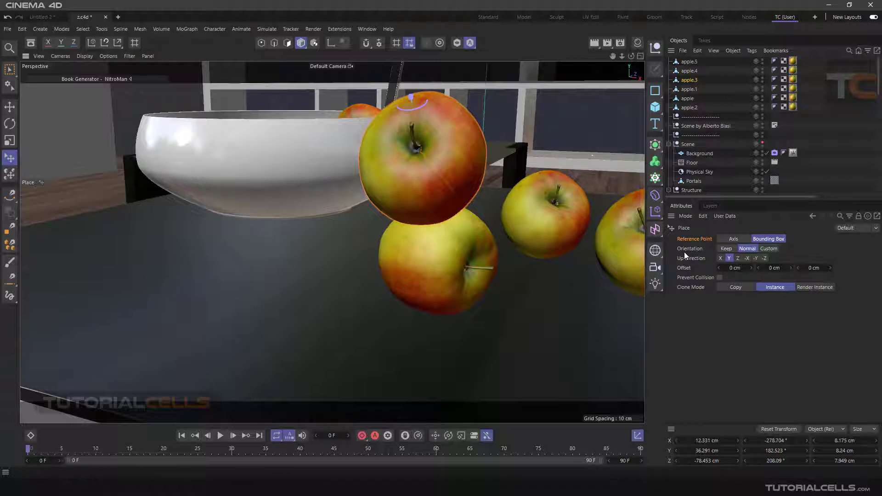
- Slide apple.3 over the other apples while keeping its own orientation
mouse_move(526, 276)
alt+mouse_down()
mouse_move(492, 288)
mouse_move(517, 276)
alt+mouse_up()
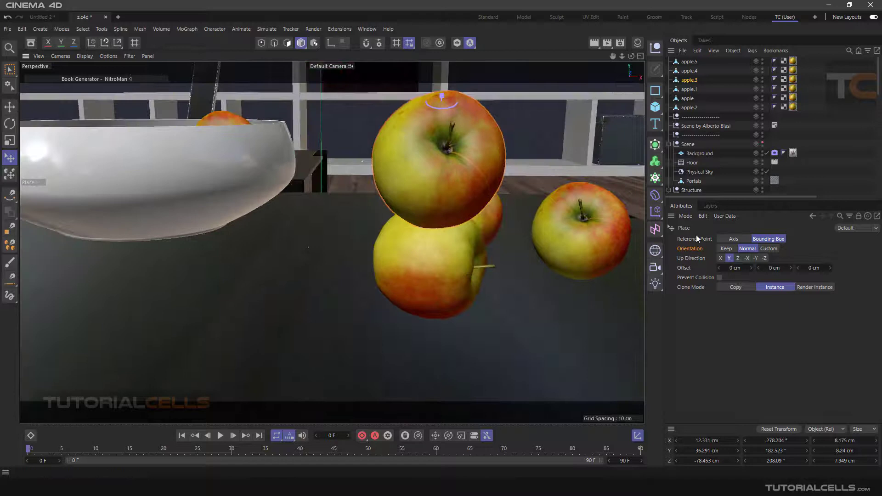
click(723, 249)
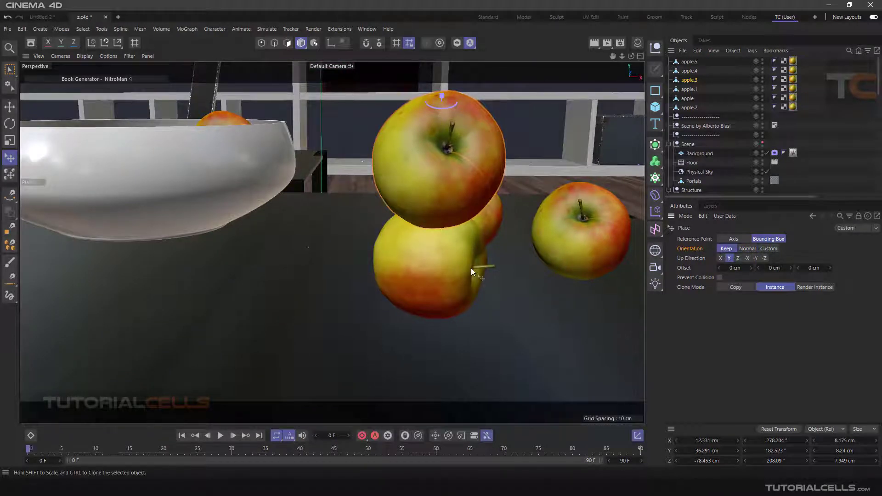
drag(447, 235, 481, 230)
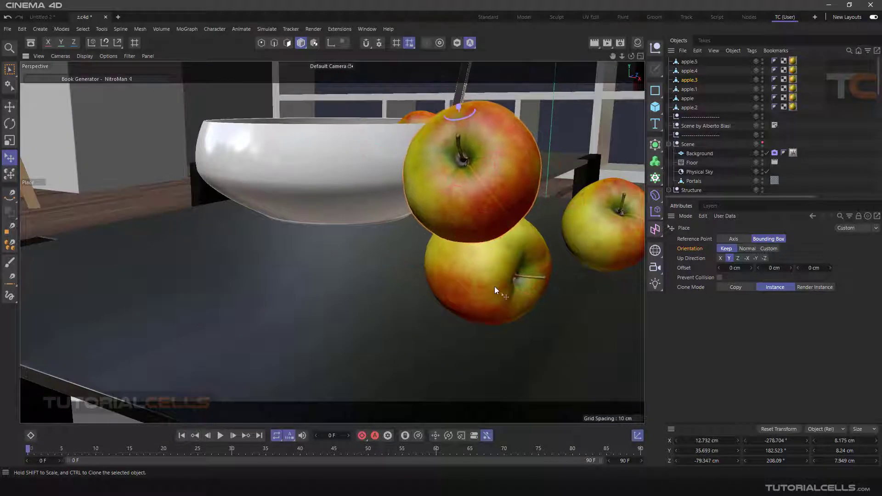
alt+drag(507, 256, 463, 202)
- Tilt apple.3 with Custom orientation Direction Y and Z values, resetting Y to 0
click(754, 249)
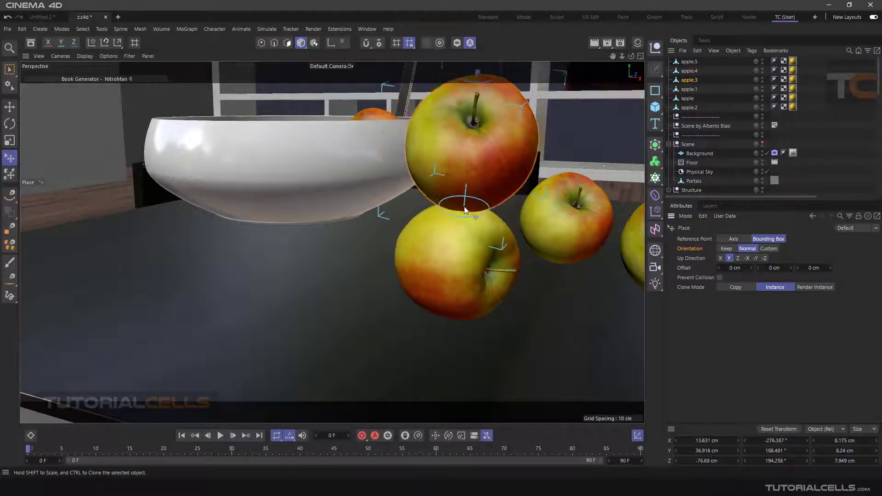
click(766, 249)
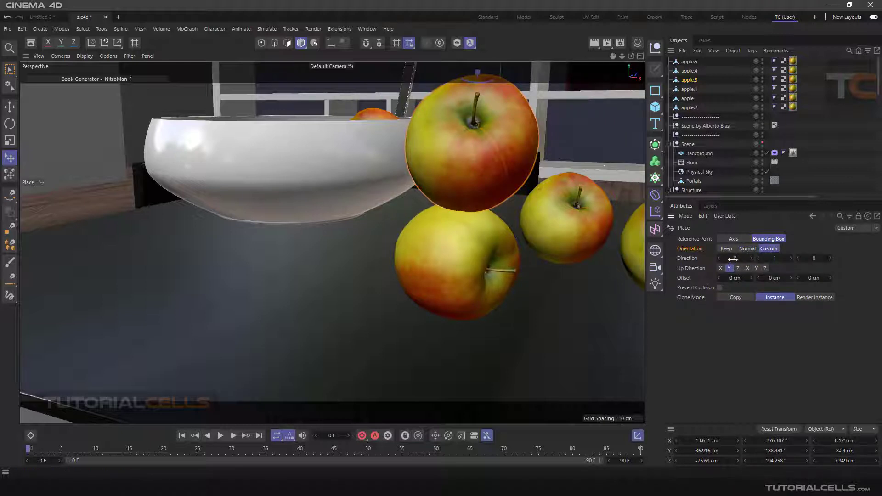
drag(766, 259, 831, 260)
drag(476, 188, 448, 224)
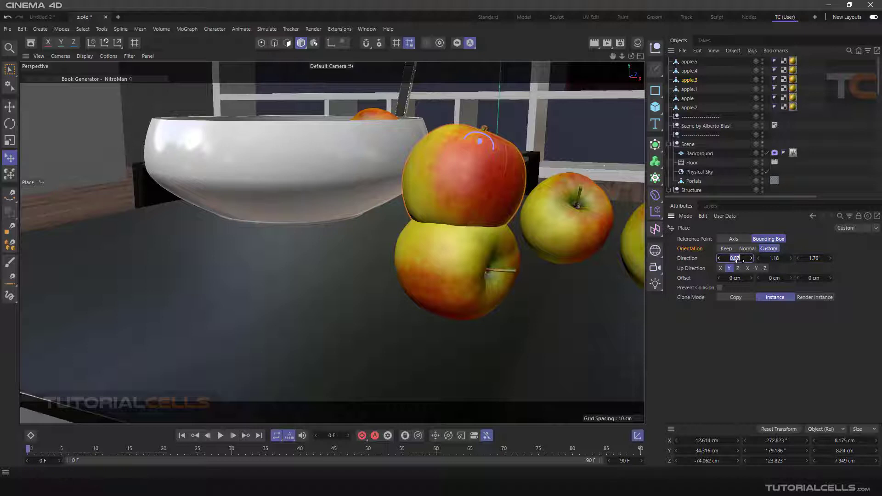
click(814, 258)
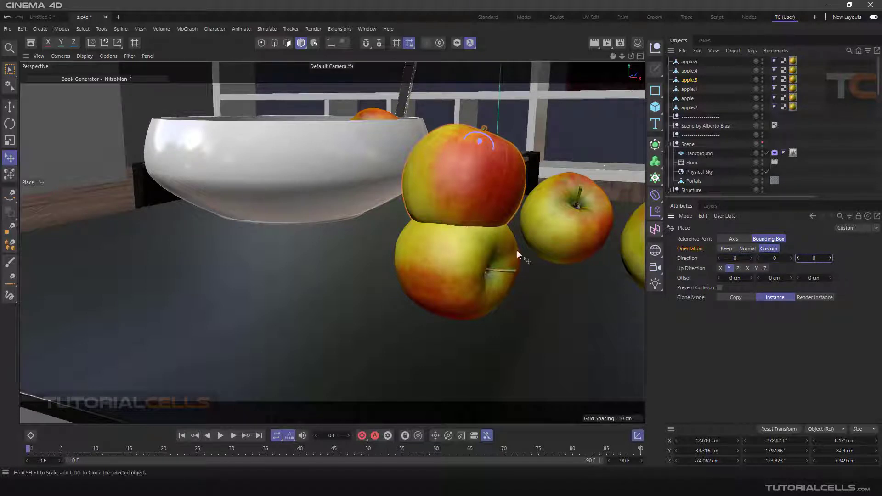
drag(517, 250, 448, 219)
- Set orientation to Normal and add a Cone primitive, seen from above the table
click(693, 259)
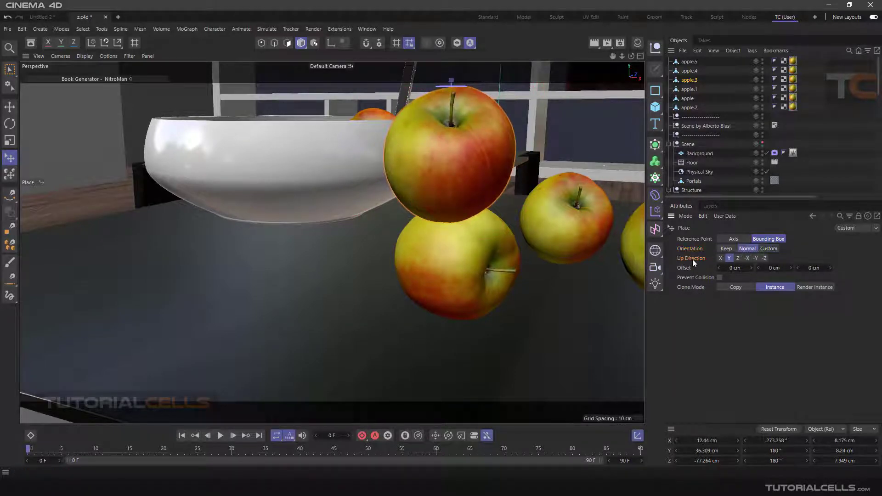
scroll(469, 255, down, 4)
scroll(398, 260, down, 4)
alt+drag(398, 260, 434, 274)
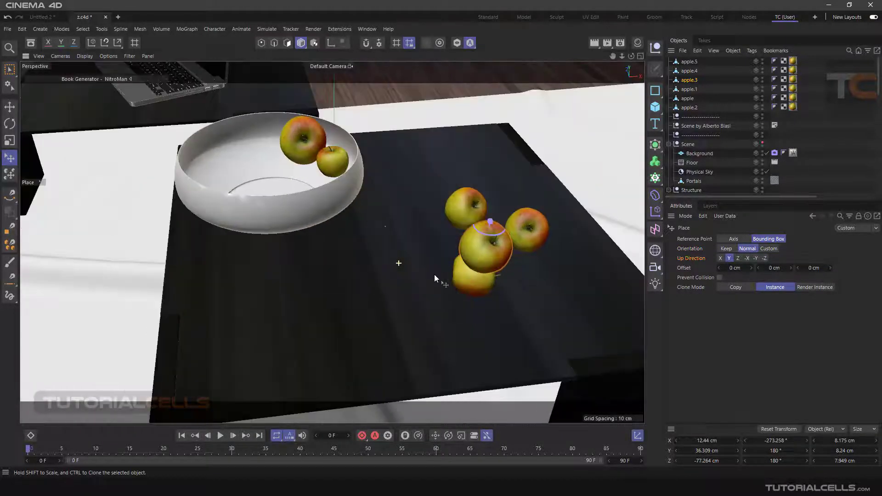
scroll(378, 231, down, 4)
drag(657, 112, 738, 170)
scroll(230, 183, down, 4)
alt+middle_drag(263, 144, 324, 202)
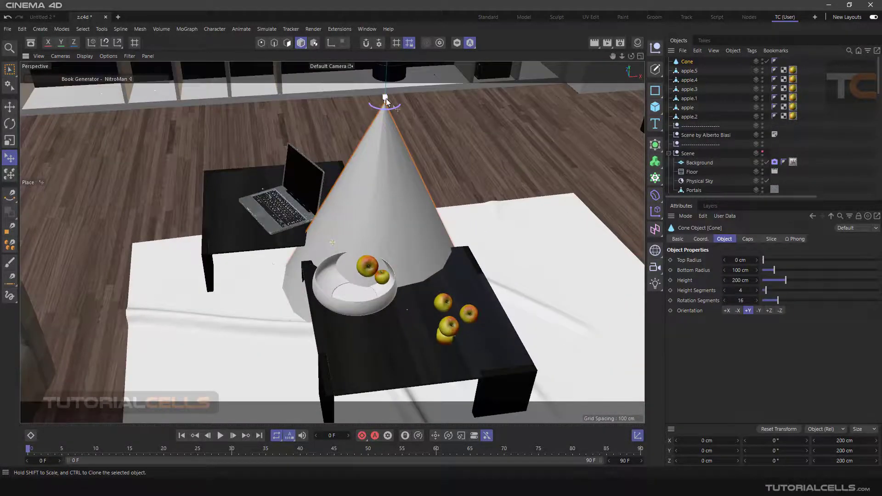
- Place the cone on the laptop table, shrunk to about 12.85 cm tall
shift+drag(360, 142, 209, 224)
drag(226, 189, 261, 239)
shift+drag(240, 100, 309, 216)
scroll(250, 223, up, 5)
scroll(252, 221, up, 4)
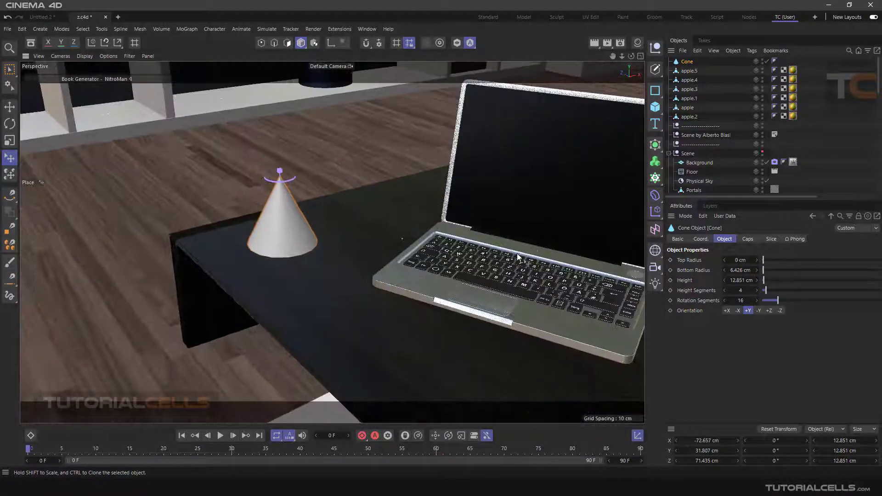
- Re-place the cone on the table with Up Direction X, then Z, then -X
click(10, 158)
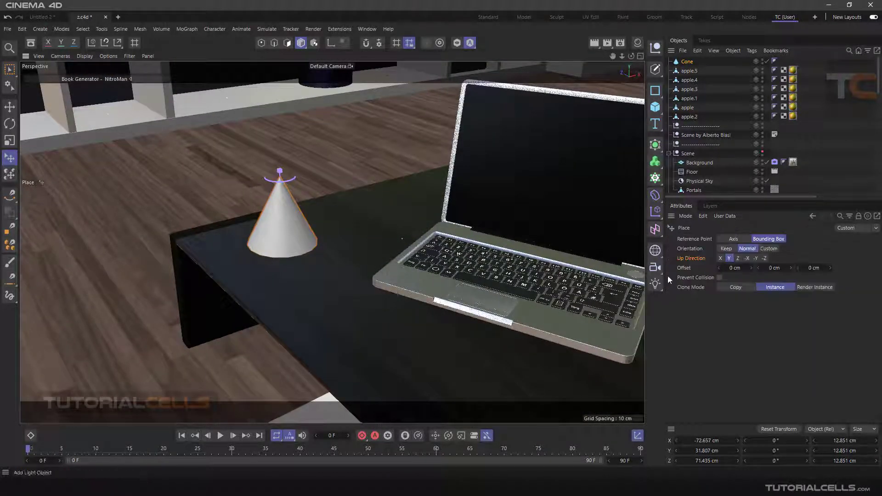
click(720, 259)
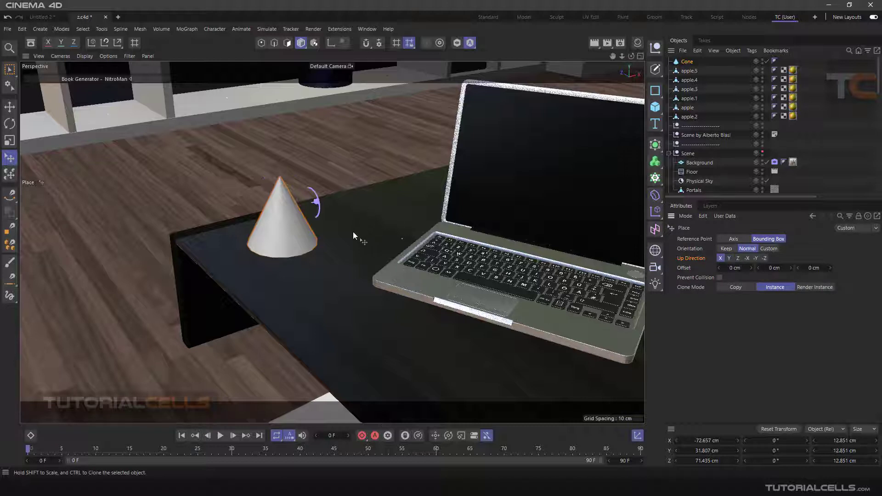
drag(352, 232, 292, 242)
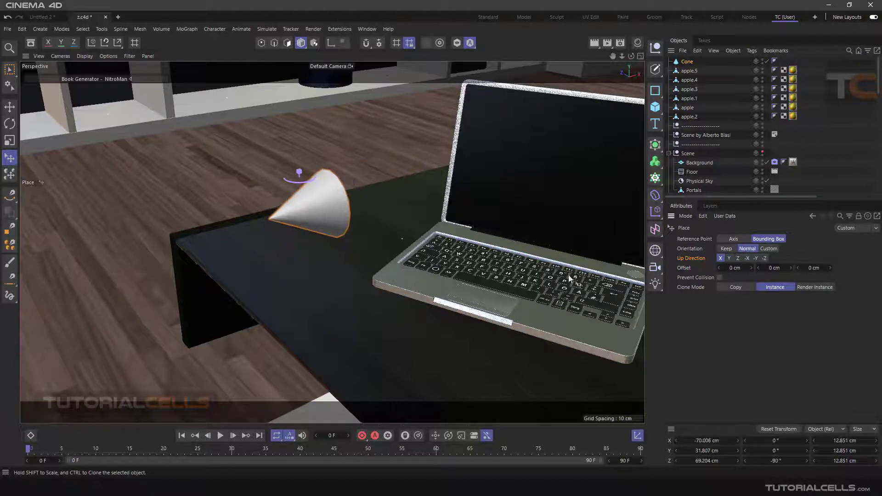
click(738, 258)
drag(385, 210, 294, 239)
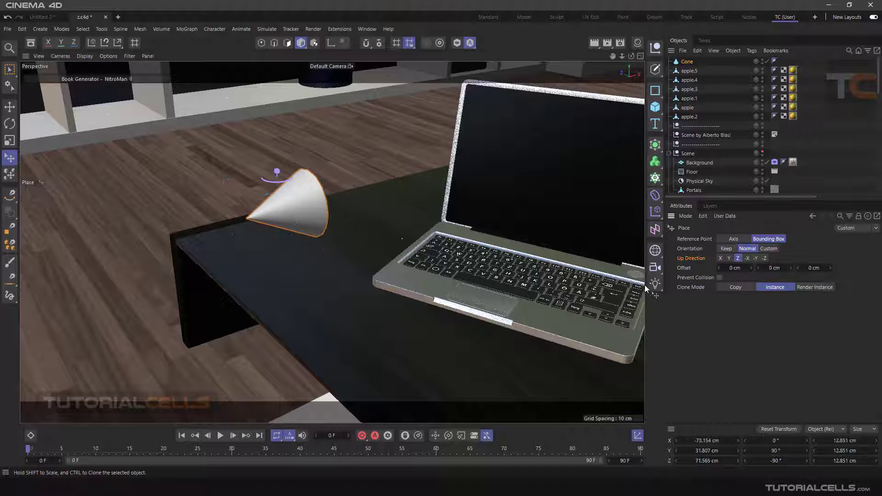
click(747, 259)
drag(333, 217, 296, 244)
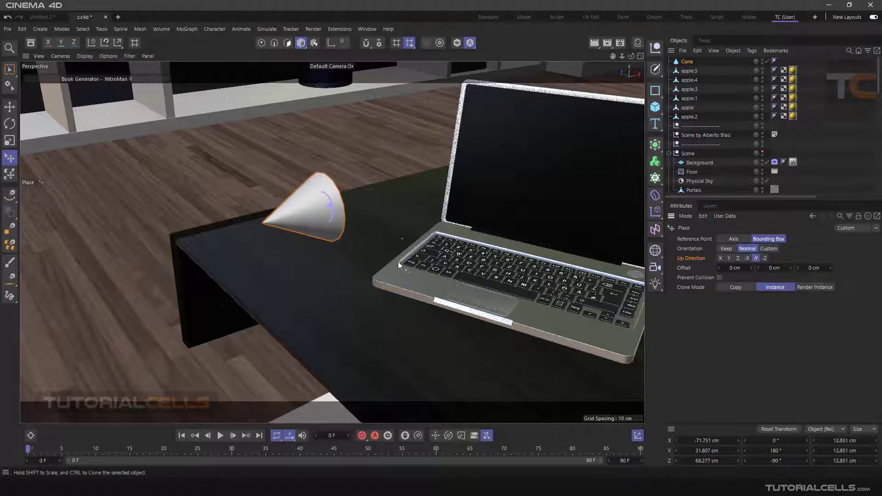
- Try Up Direction -Z, then Y to stand the cone upright near the laptop
drag(422, 256, 307, 246)
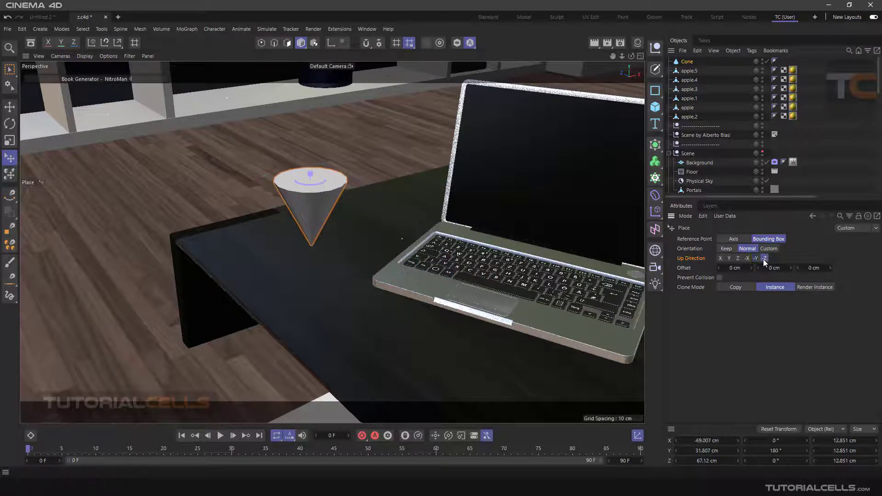
drag(356, 248, 299, 248)
click(730, 258)
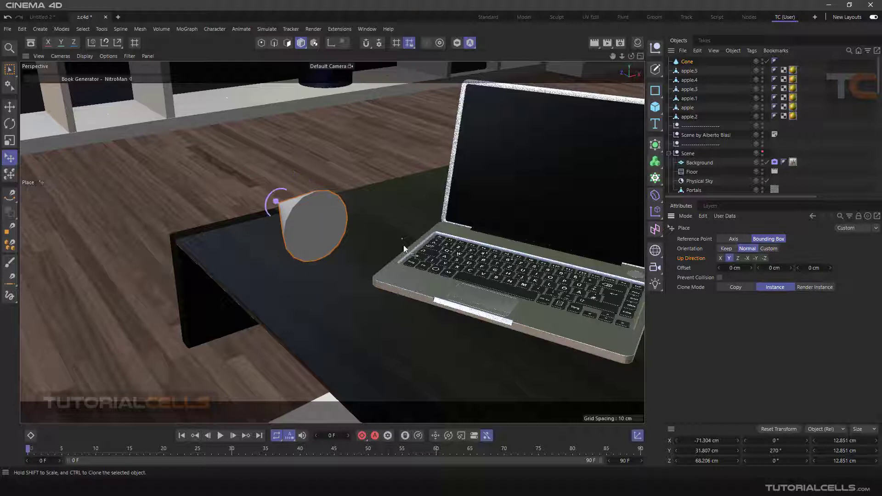
drag(404, 248, 308, 248)
scroll(470, 290, down, 4)
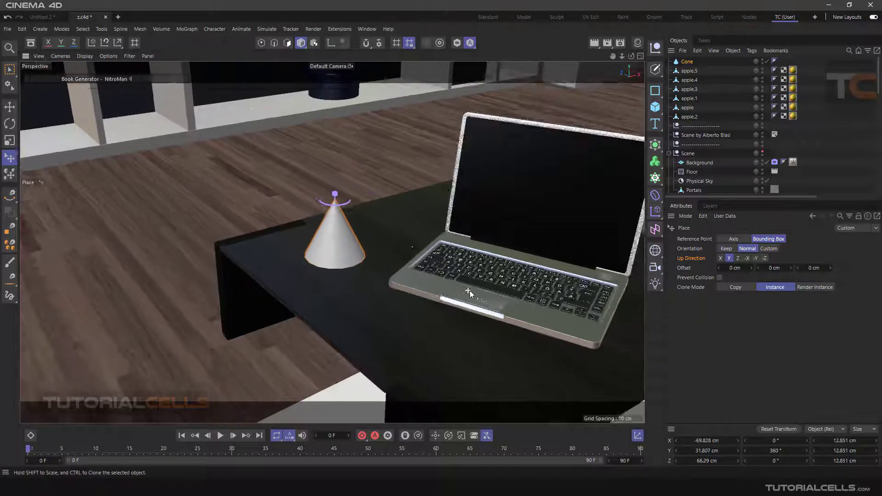
alt+middle_drag(487, 287, 362, 248)
scroll(362, 249, down, 2)
scroll(363, 248, down, 2)
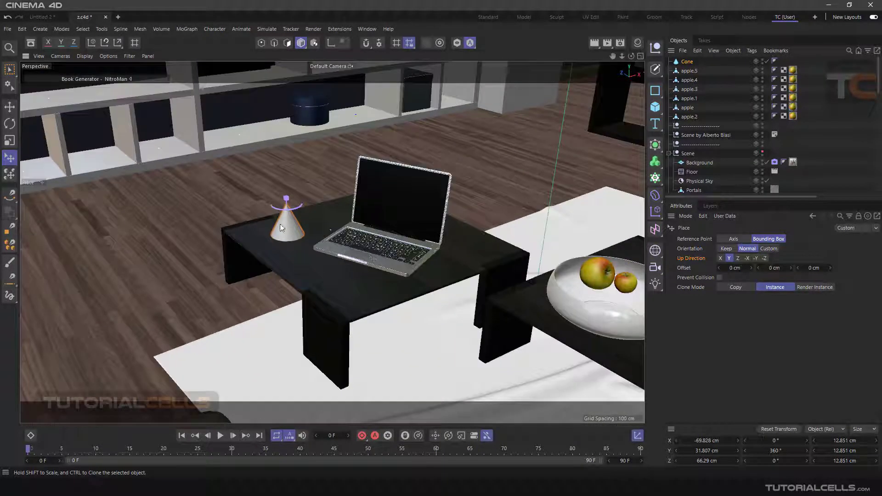
drag(297, 225, 321, 242)
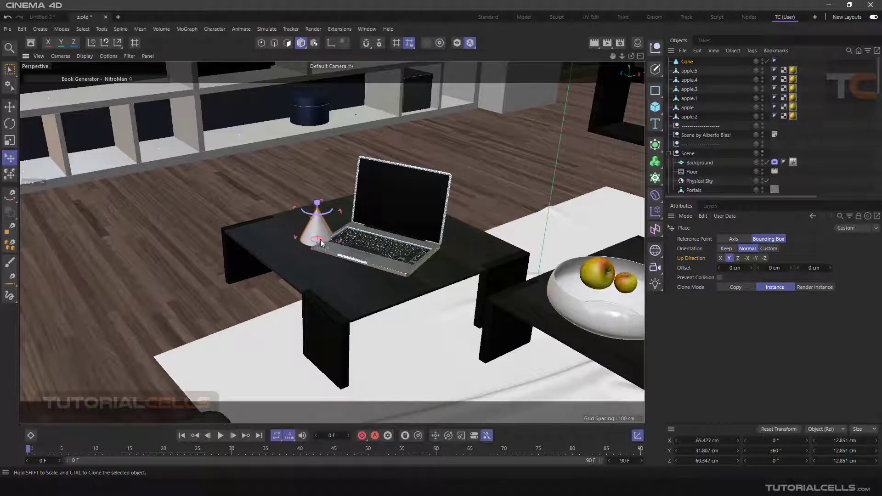
click(682, 269)
- Move the cone from the lower apple's surface back onto the table
alt+middle_drag(528, 279, 230, 206)
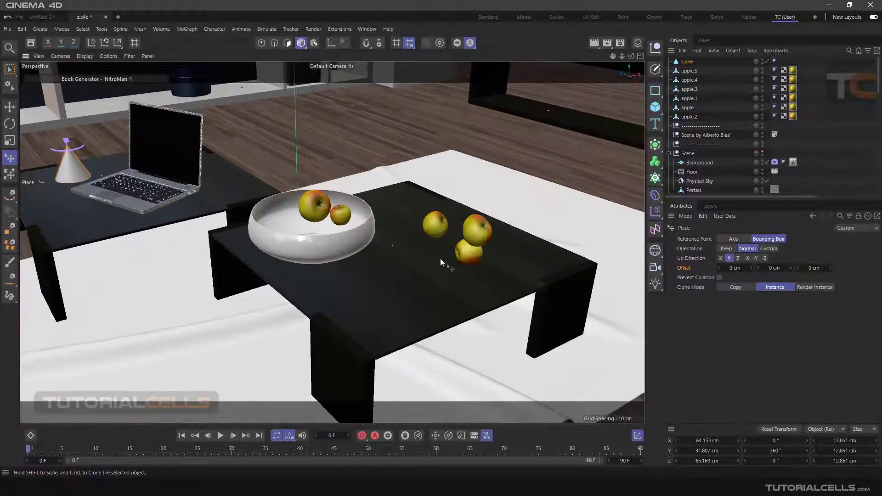
scroll(478, 249, up, 2)
scroll(478, 248, up, 6)
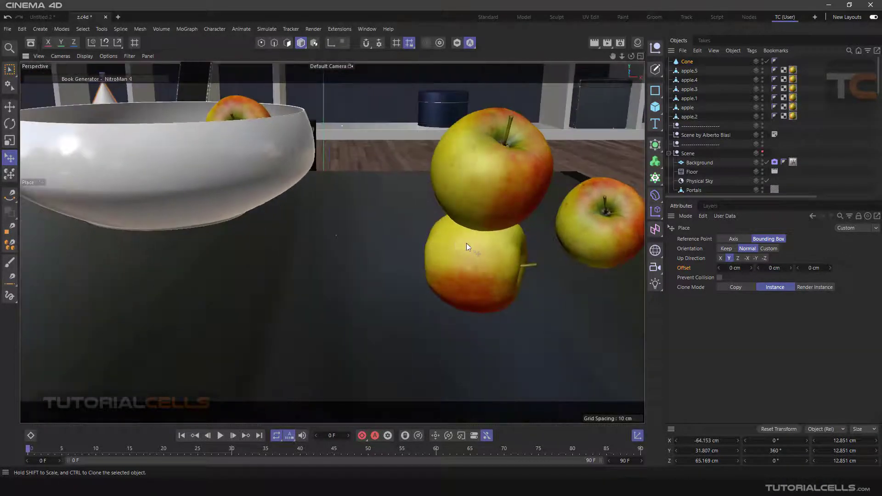
alt+middle_drag(467, 243, 328, 229)
drag(376, 241, 348, 234)
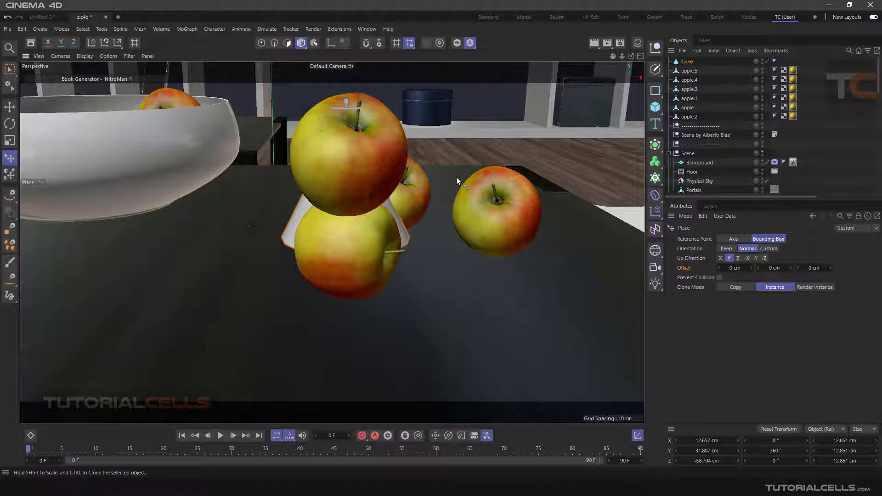
drag(457, 178, 490, 165)
mouse_move(353, 237)
alt+mouse_down()
mouse_move(341, 240)
mouse_move(351, 243)
alt+mouse_up()
- Raise apple.3's Offset Y to 12 cm and place it above the lower apple
click(357, 165)
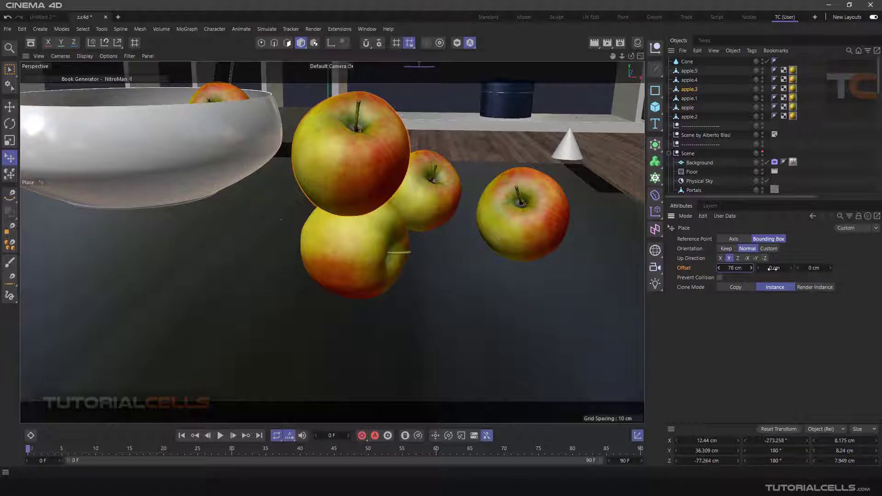
drag(774, 269, 812, 267)
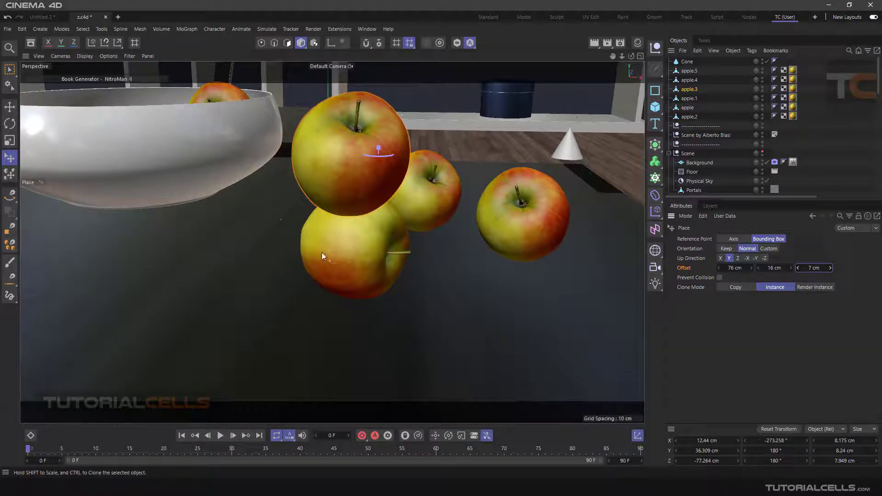
drag(359, 237, 350, 221)
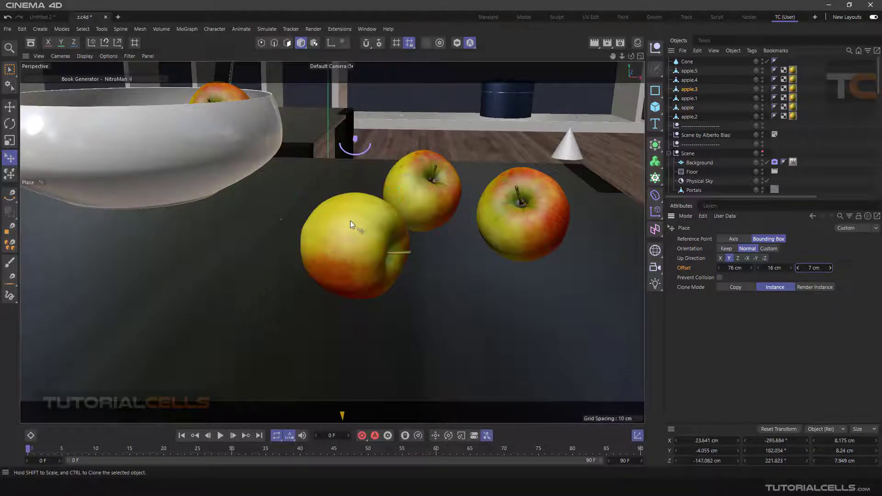
scroll(351, 221, down, 4)
scroll(351, 221, down, 6)
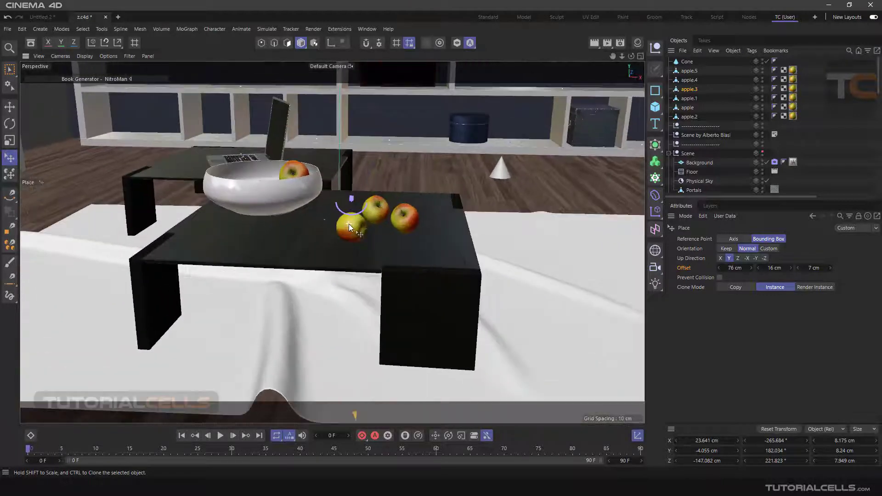
scroll(349, 224, up, 3)
- Set Offset X, Y and Z to 5 cm each and place apple.3 above the front apple
click(735, 268)
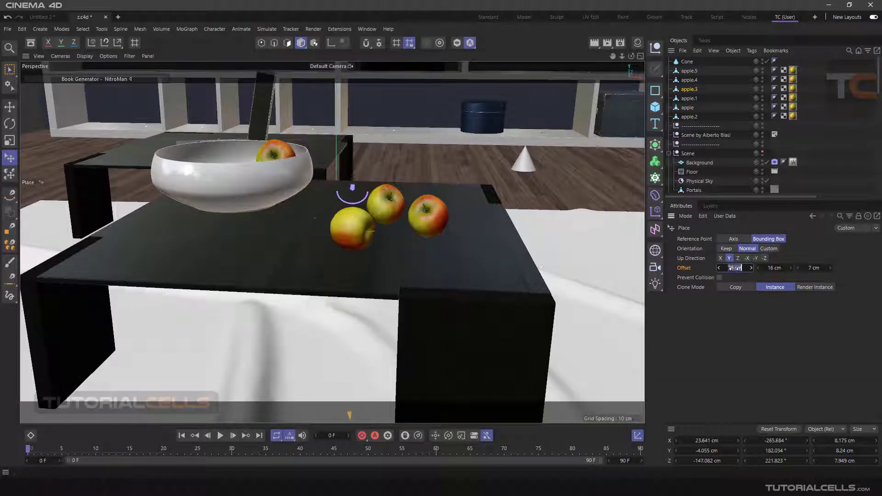
click(775, 268)
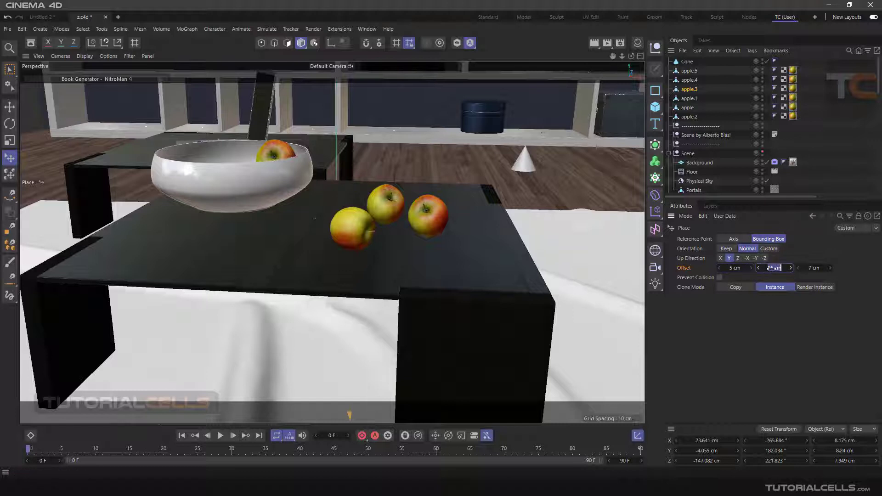
click(811, 268)
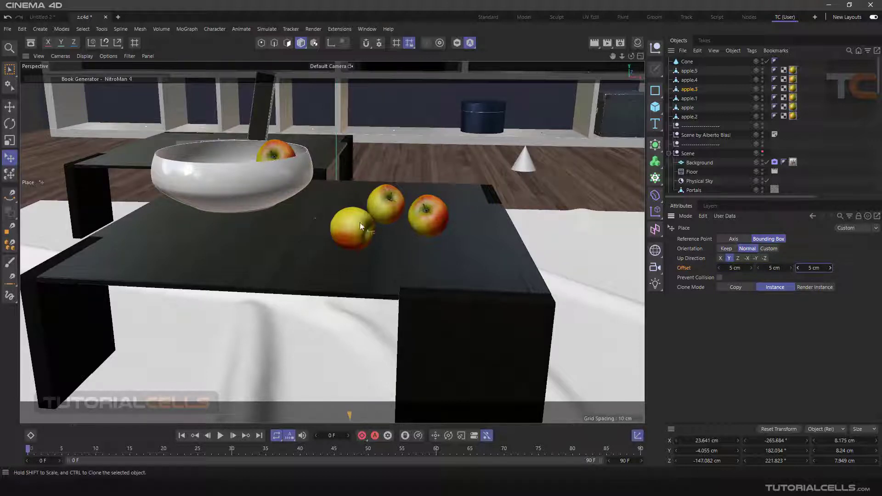
drag(368, 257, 349, 211)
scroll(347, 211, up, 6)
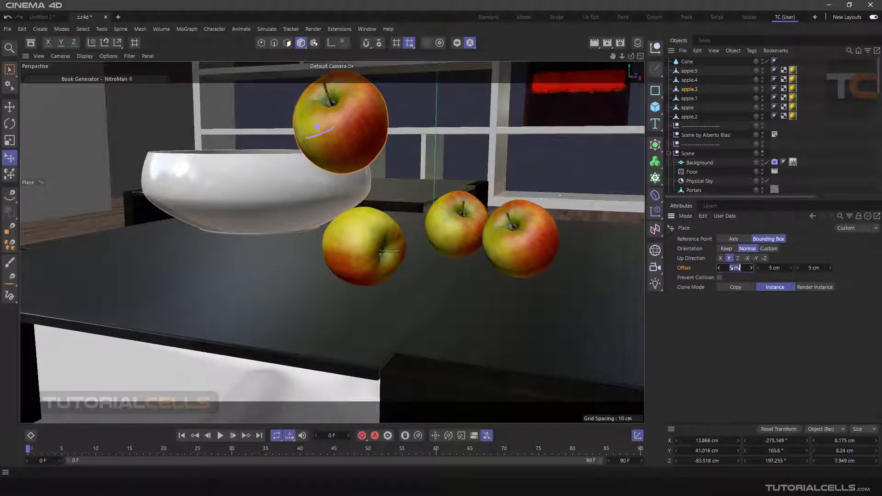
- Reset Offset X, Y and Z to 0 cm
key(Tab)
text(0)
key(Tab)
text(0)
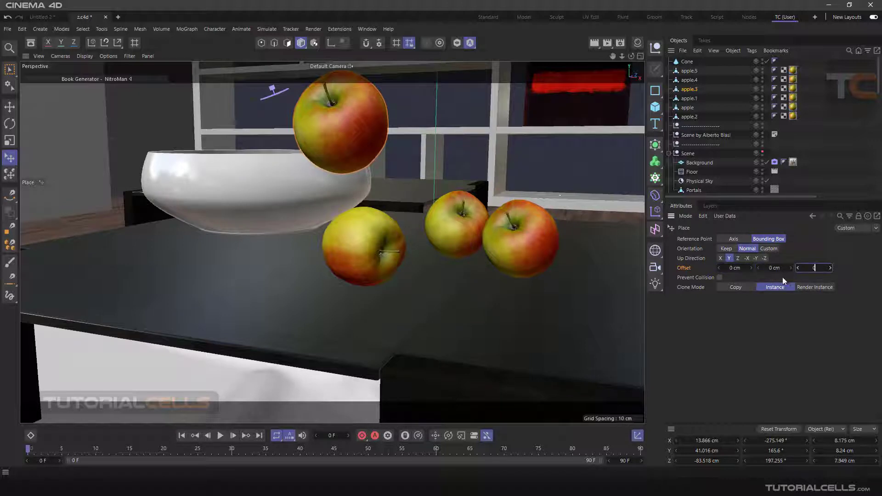
key(Tab)
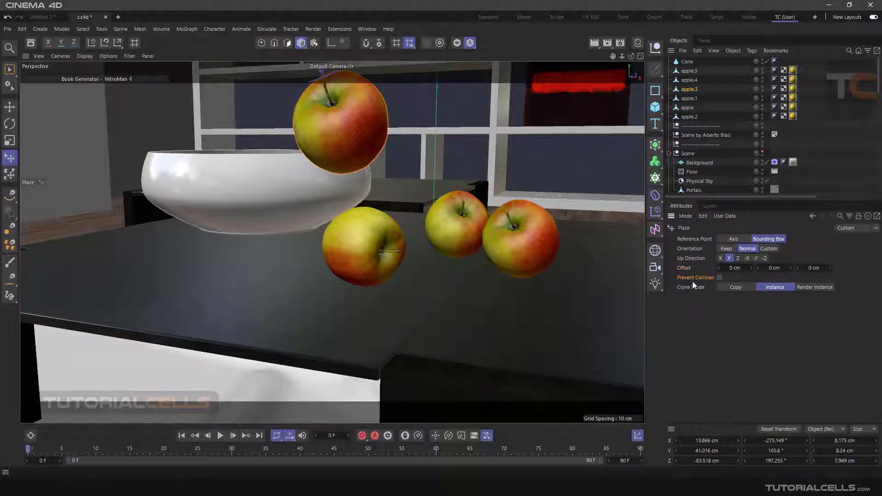
- Orbit and pan from the coffee table to the round box on the bookshelf
scroll(430, 232, down, 5)
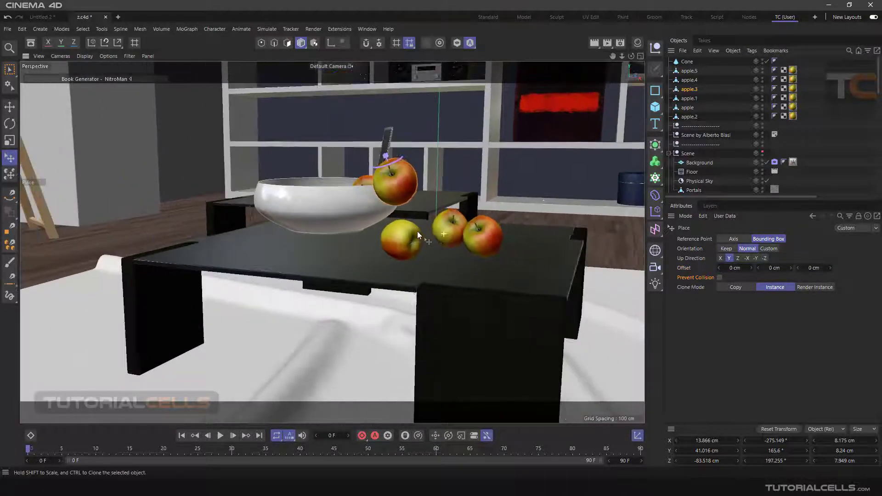
alt+drag(418, 231, 502, 245)
alt+middle_drag(267, 156, 352, 221)
alt+drag(352, 224, 279, 195)
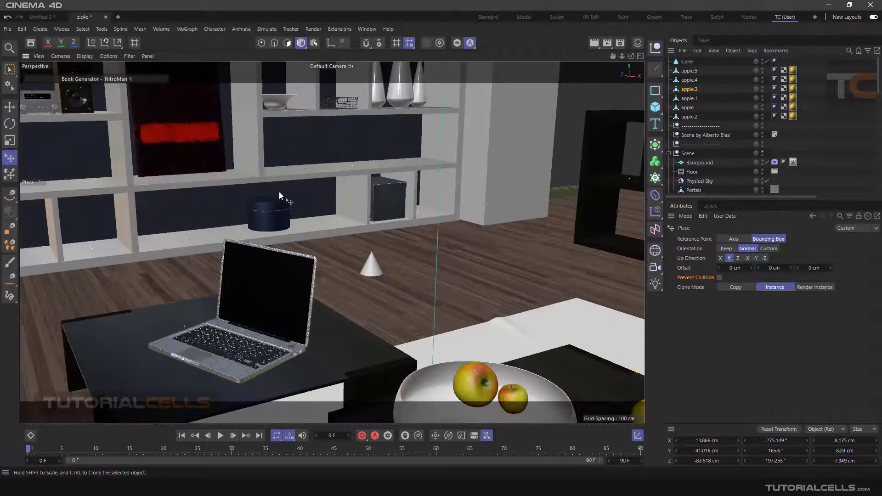
alt+middle_drag(272, 199, 349, 235)
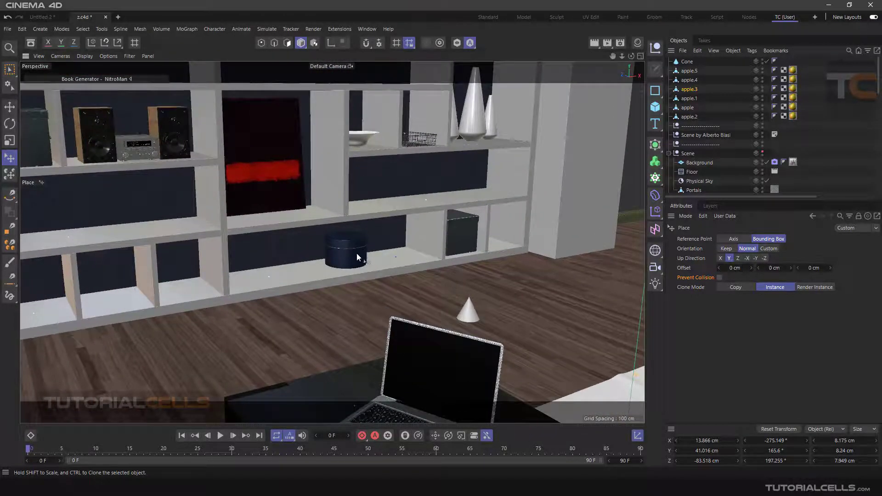
scroll(358, 256, up, 10)
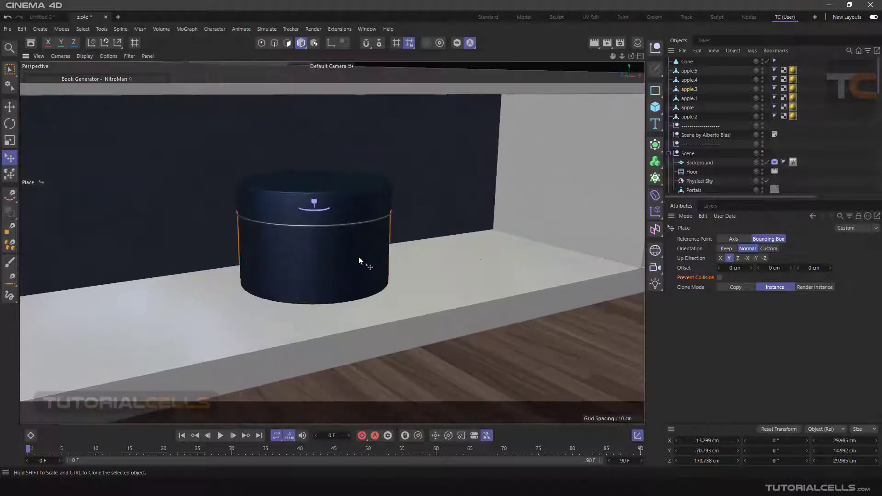
alt+middle_drag(365, 252, 305, 266)
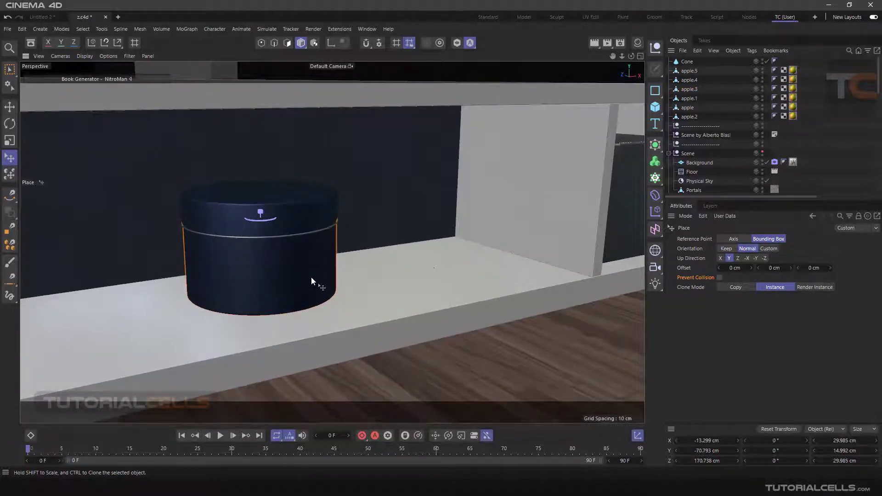
- Slide the round box along the shelf with Prevent Collision on, then select the lid
drag(318, 276, 358, 293)
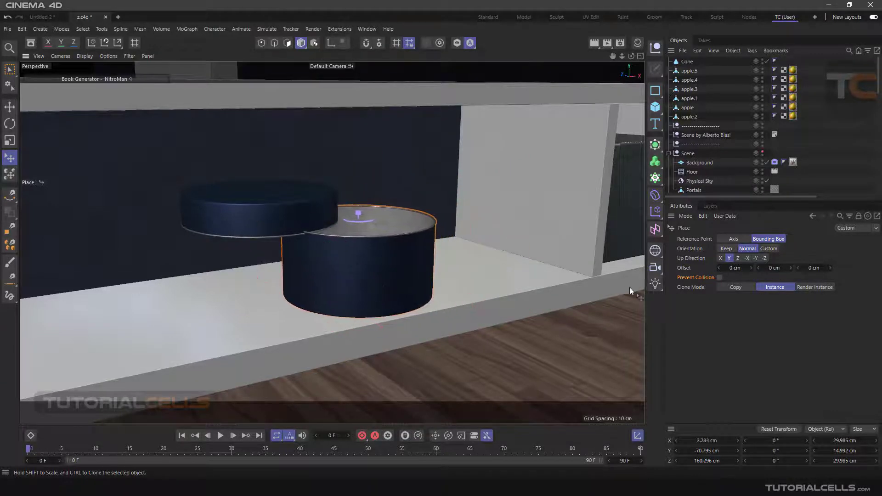
click(719, 277)
drag(444, 281, 457, 240)
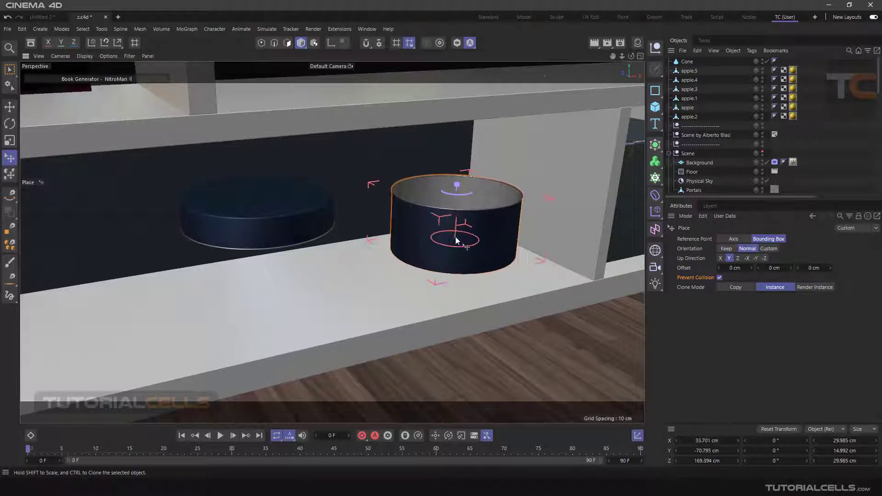
click(292, 230)
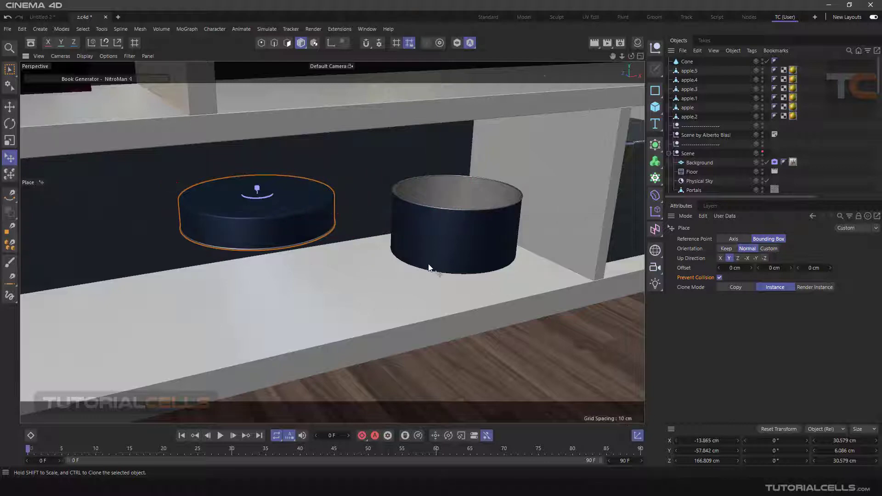
scroll(428, 269, down, 10)
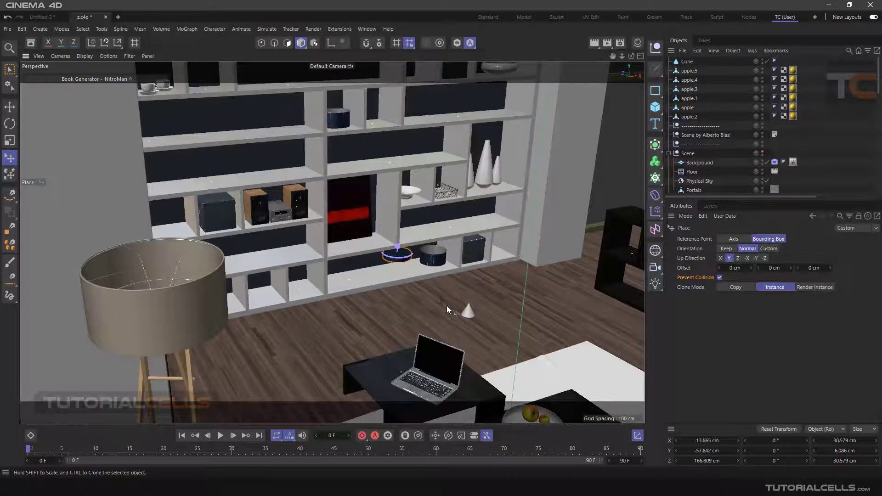
- Move apple.2 to a new spot, then create a Copy-mode clone, apple.6, to its left
alt+middle_drag(447, 305, 402, 220)
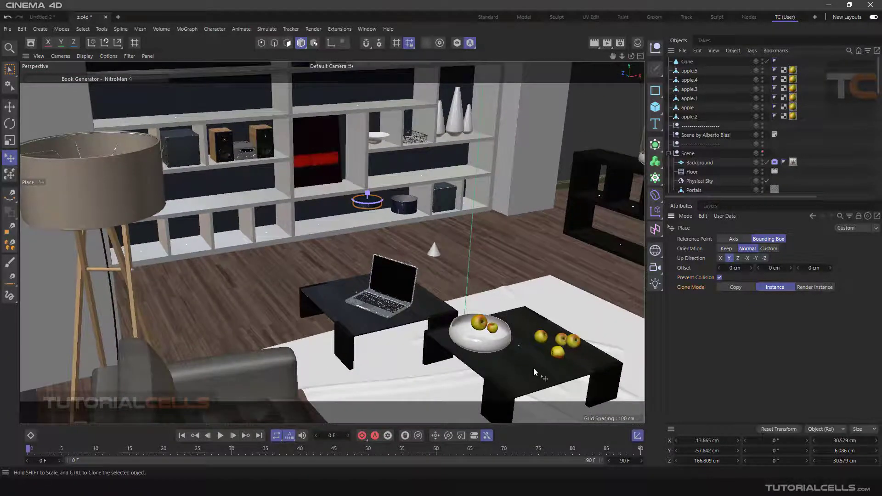
alt+drag(534, 368, 449, 264)
scroll(448, 264, up, 10)
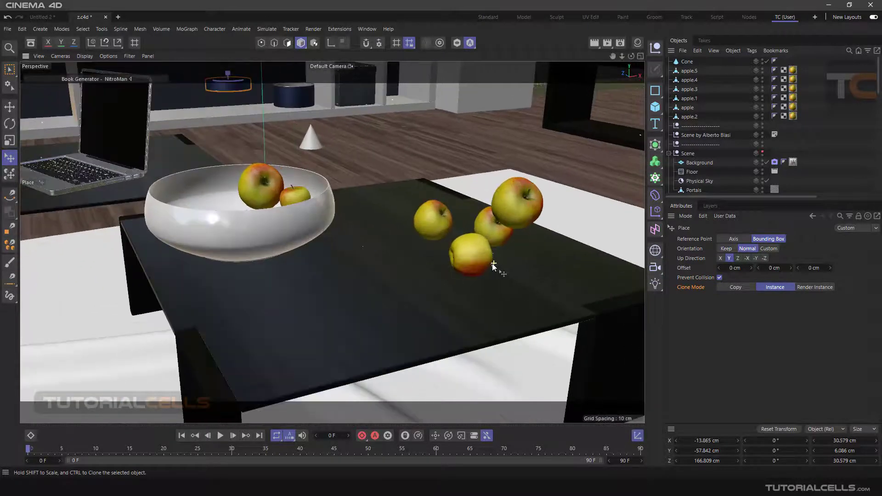
click(473, 250)
alt+middle_drag(471, 246, 437, 219)
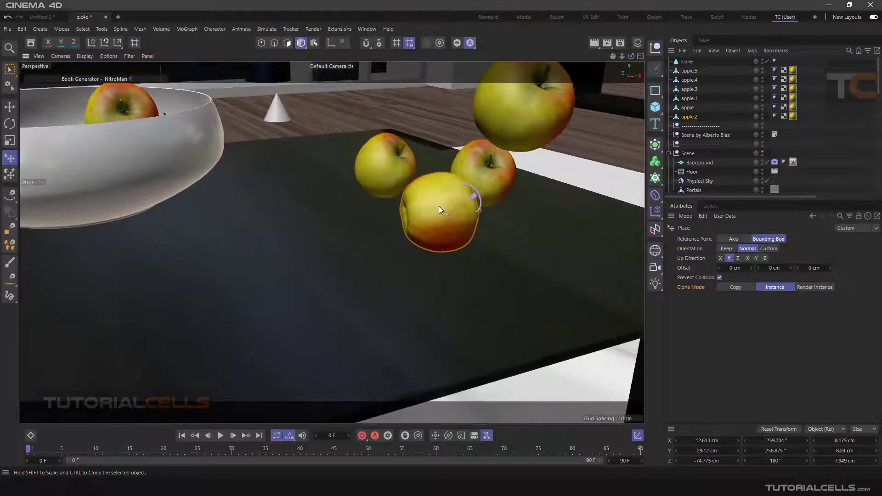
mouse_move(424, 219)
mouse_down()
mouse_move(389, 242)
mouse_move(409, 231)
mouse_move(419, 240)
mouse_move(402, 230)
mouse_move(412, 231)
mouse_up()
click(736, 287)
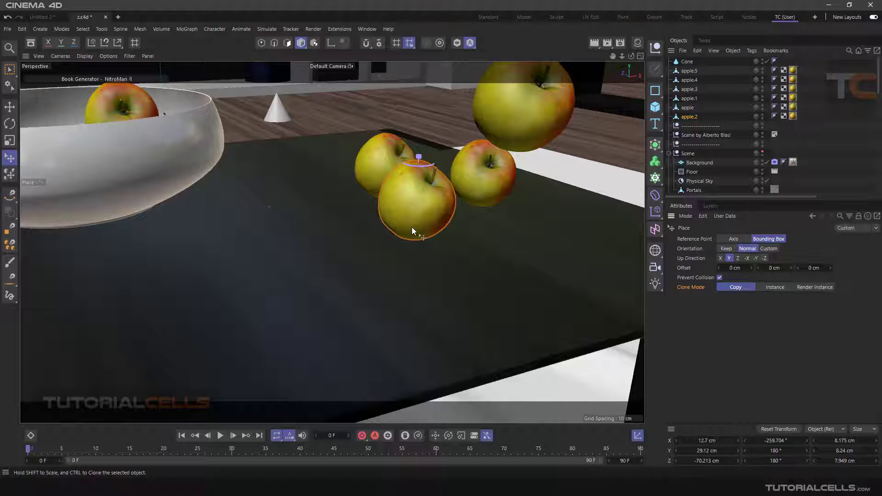
mouse_move(414, 235)
ctrl+mouse_down()
mouse_move(406, 229)
mouse_move(310, 264)
mouse_move(321, 257)
ctrl+mouse_up()
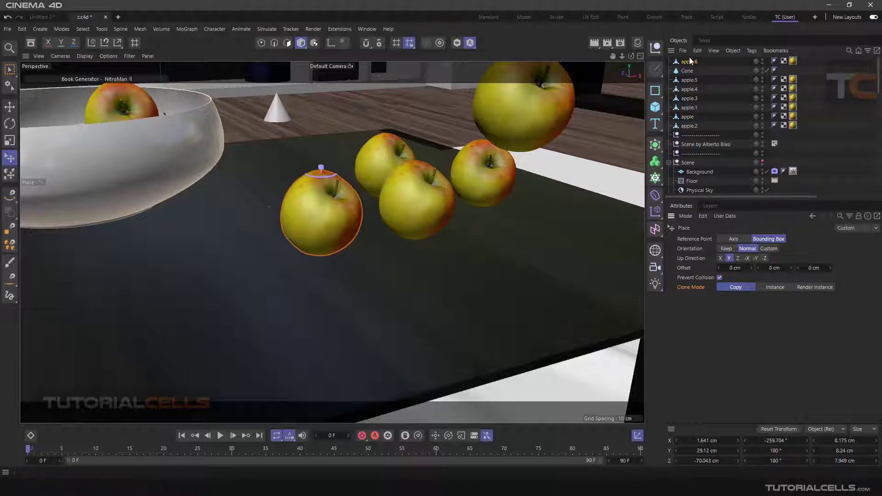
- Set Clone Mode to Instance and place two instance clones of apple.6 on the table
click(774, 288)
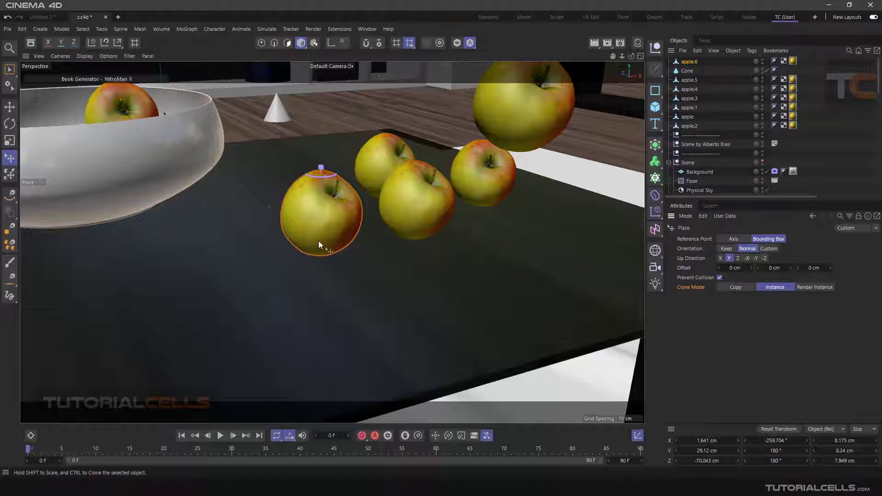
alt+middle_drag(320, 245, 363, 215)
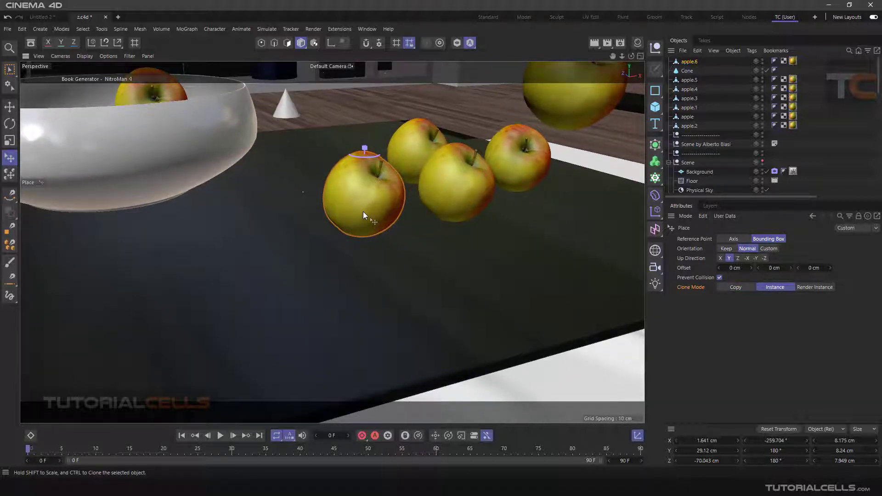
ctrl+drag(363, 212, 252, 247)
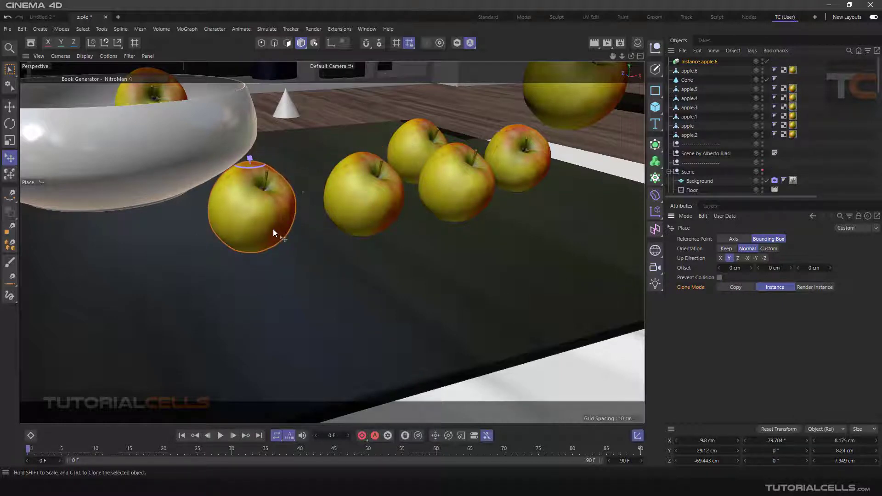
mouse_move(268, 219)
ctrl+mouse_down()
mouse_move(239, 252)
mouse_move(156, 275)
mouse_move(129, 273)
ctrl+mouse_up()
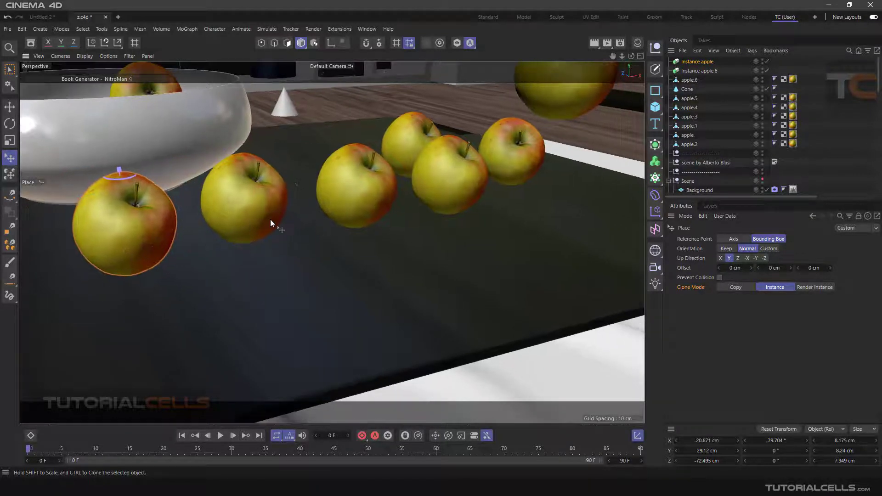
- Scale apple.6 down, shrinking its instances along with it
click(349, 197)
mouse_move(350, 197)
alt+mouse_down()
mouse_move(326, 197)
mouse_move(346, 197)
alt+mouse_up()
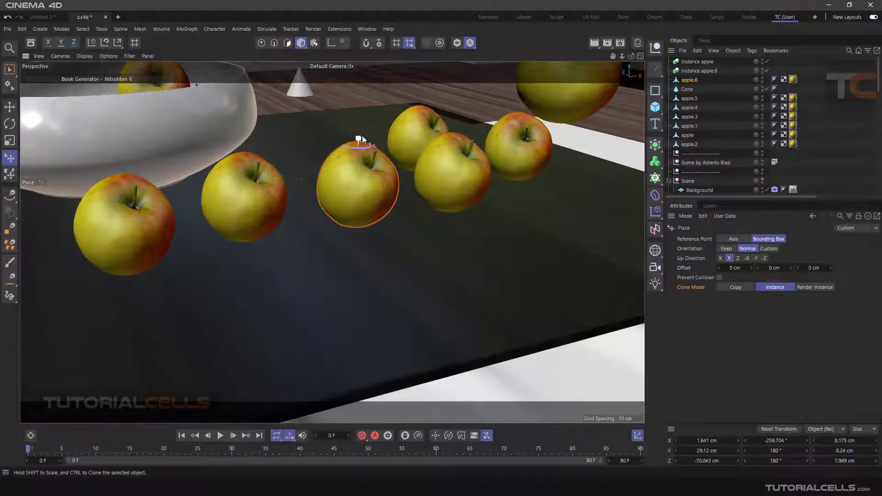
shift+drag(363, 136, 362, 191)
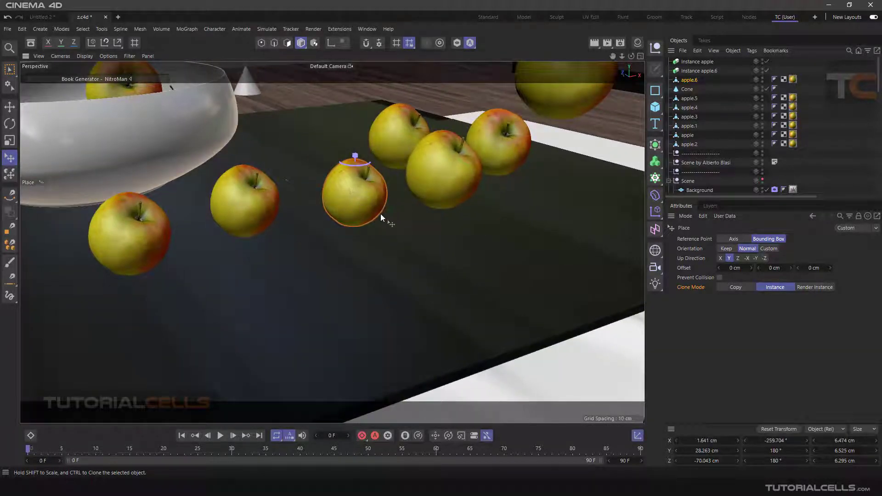
- Switch the Objects manager to Large Icons and select Instance apple and Instance apple.6
click(697, 62)
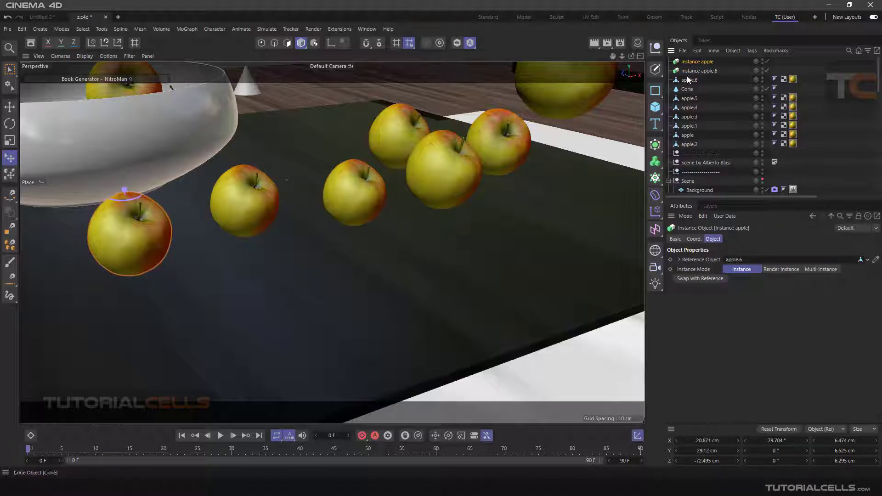
click(701, 71)
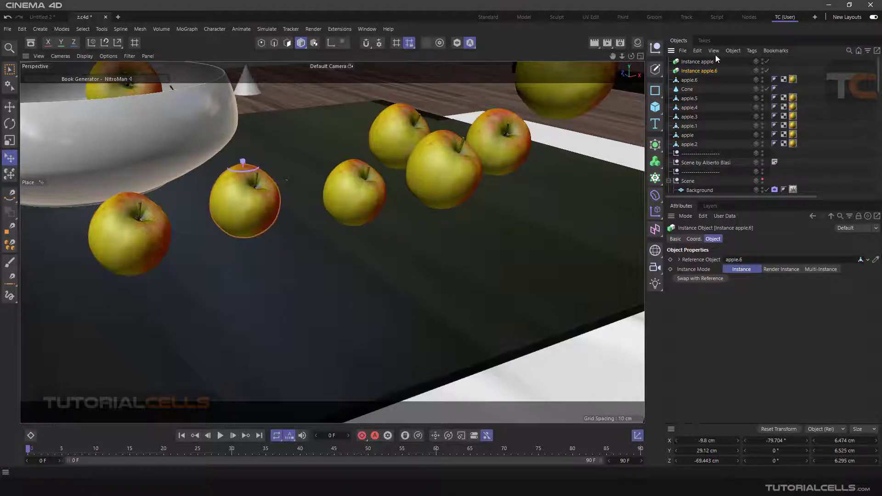
click(714, 51)
mouse_move(762, 67)
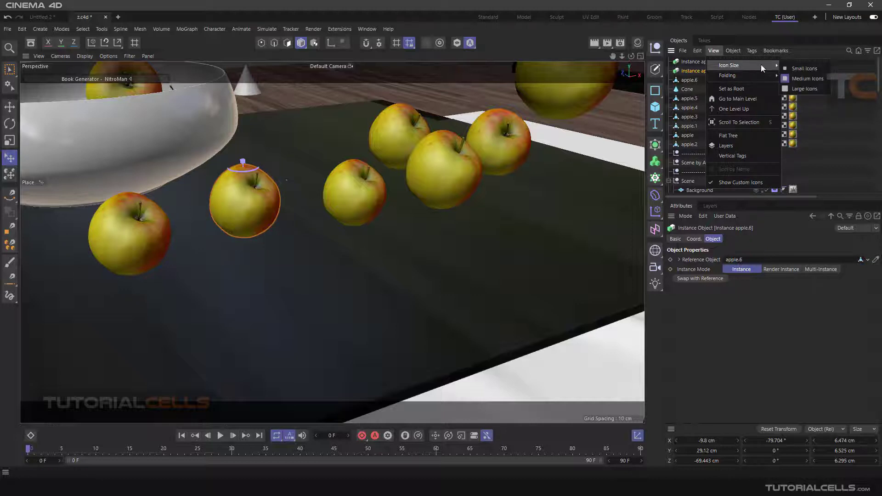
click(805, 89)
click(696, 63)
click(692, 76)
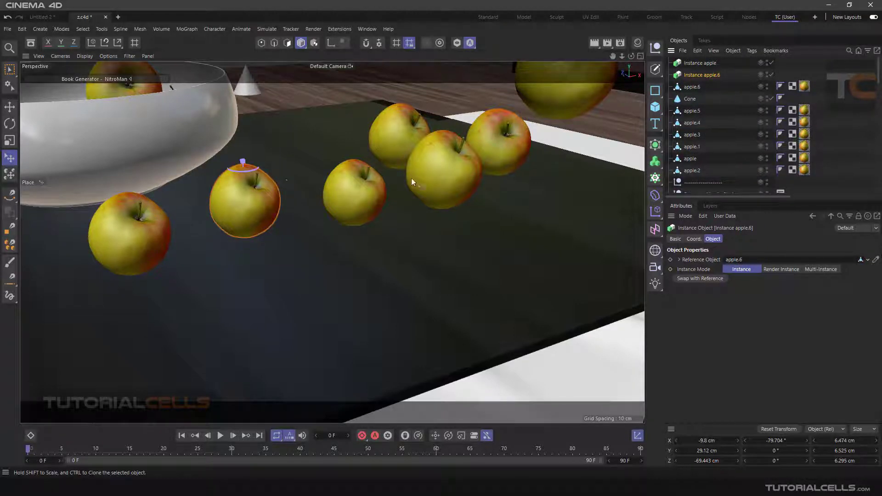
- With the Place tool, Ctrl-drag a Render Instance clone of apple.6 forward, turned red side out
click(9, 158)
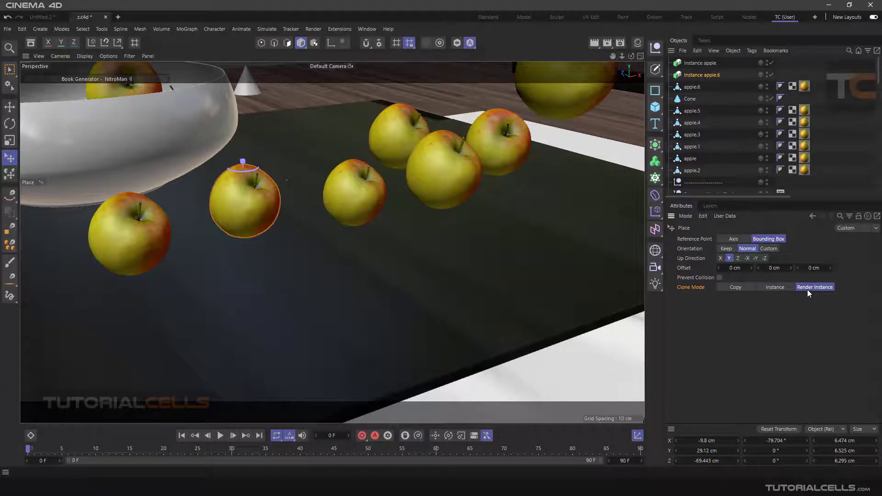
alt+middle_drag(449, 270, 444, 244)
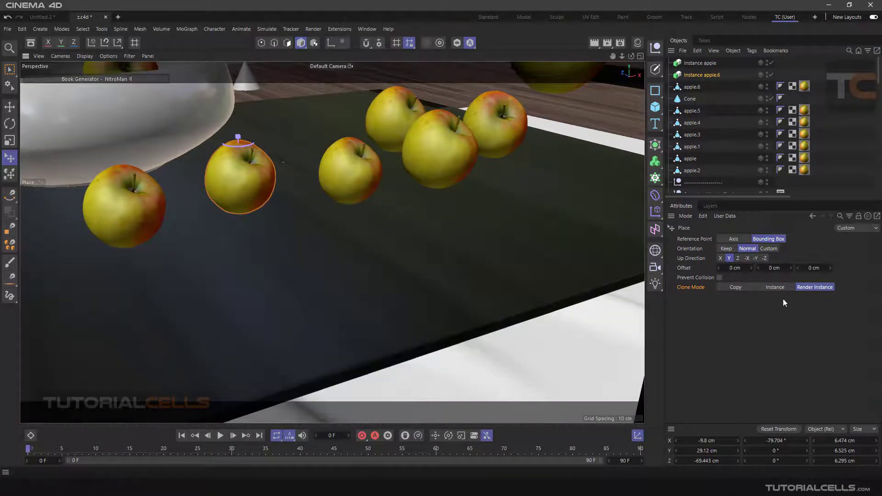
click(345, 182)
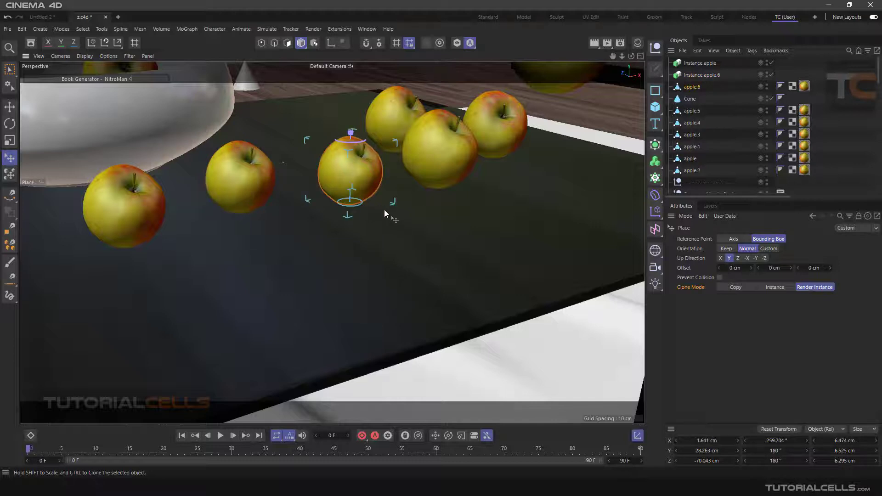
mouse_move(384, 210)
ctrl+mouse_down()
mouse_move(444, 235)
mouse_move(396, 251)
mouse_move(325, 238)
mouse_move(436, 209)
mouse_move(408, 228)
ctrl+mouse_up()
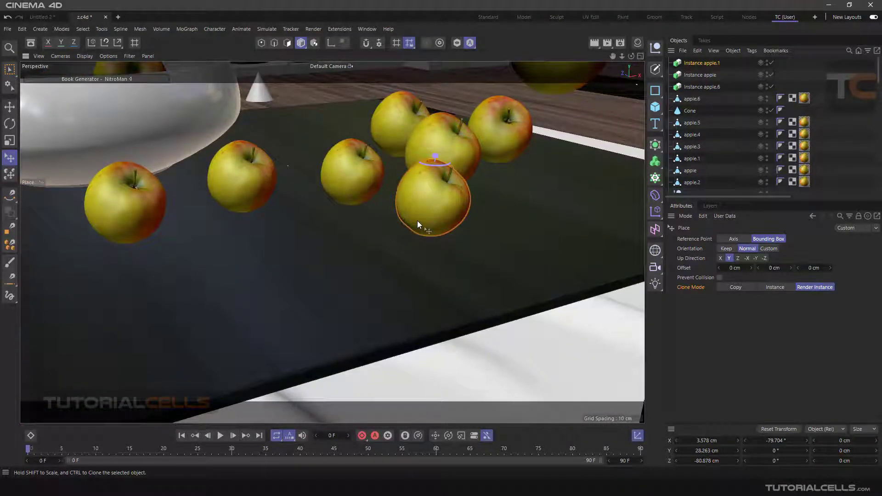
drag(426, 167, 367, 161)
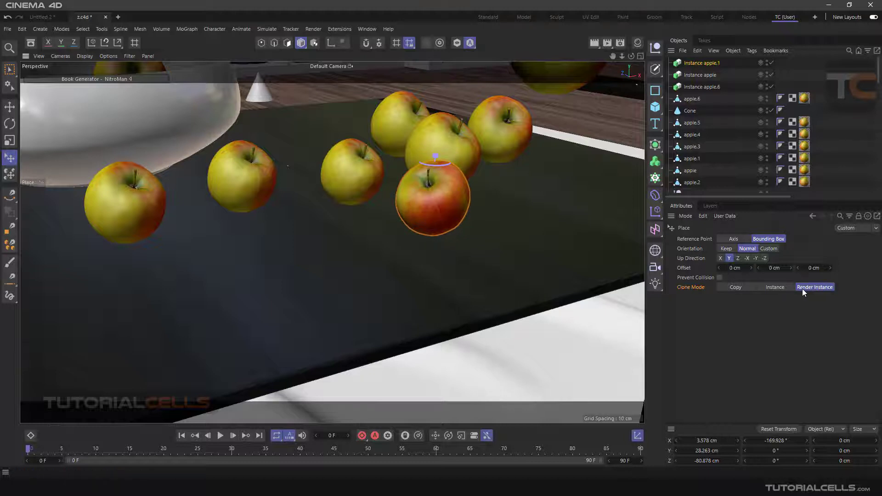